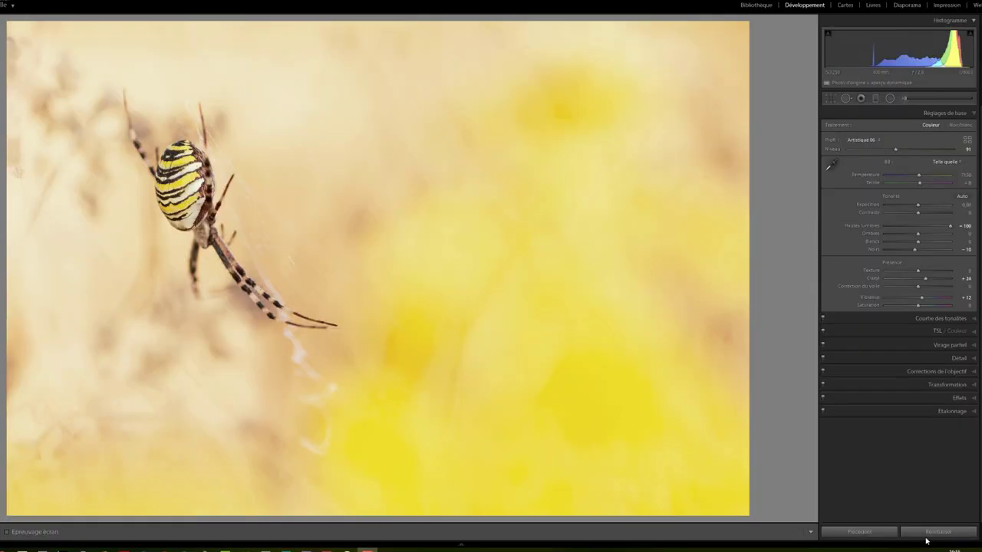
Step: Reset the wasp spider photo's develop settings to their defaults, clearing all earlier adjustments
click(927, 536)
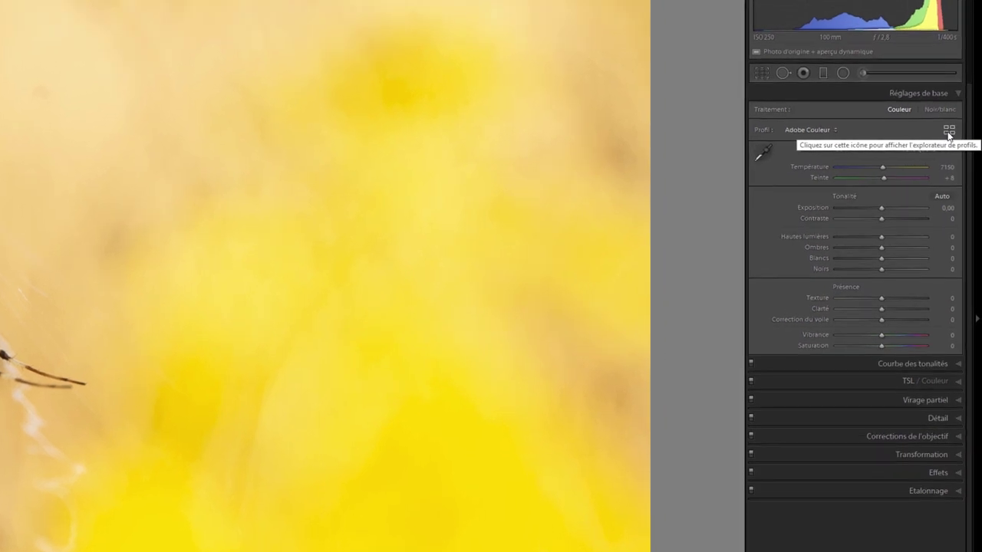
Step: Apply the Artistique 06 profile to the spider photo with its amount at about 100
click(949, 132)
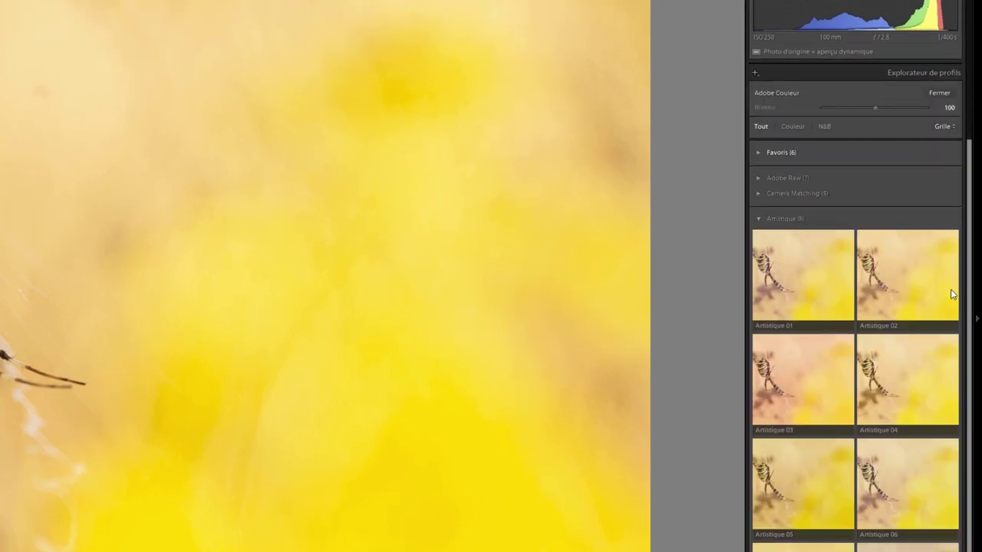
mouse_move(931, 398)
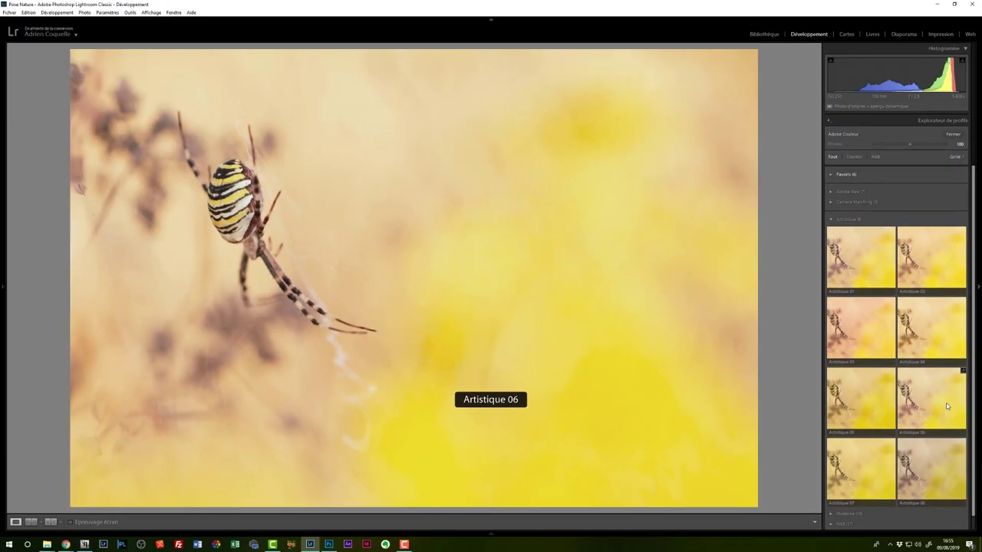
click(946, 407)
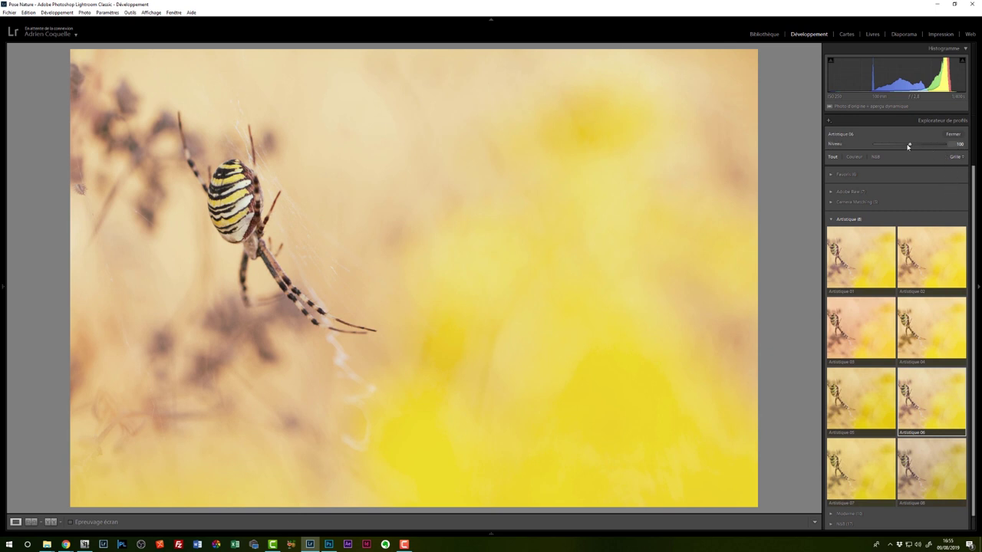
drag(907, 146, 871, 146)
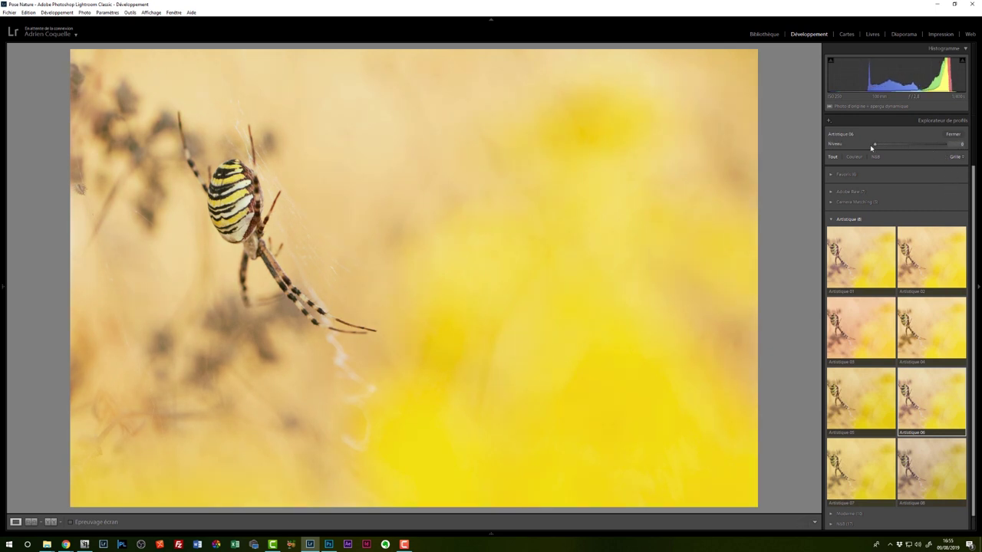
drag(871, 147, 913, 148)
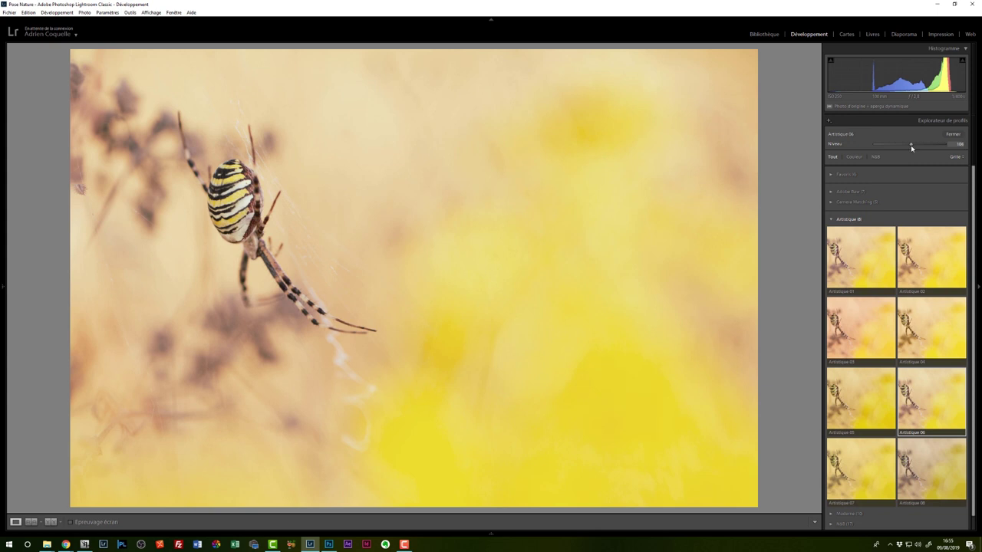
drag(910, 148, 908, 147)
Step: Close the profile browser and zoom in on the spider for a closer look
click(952, 135)
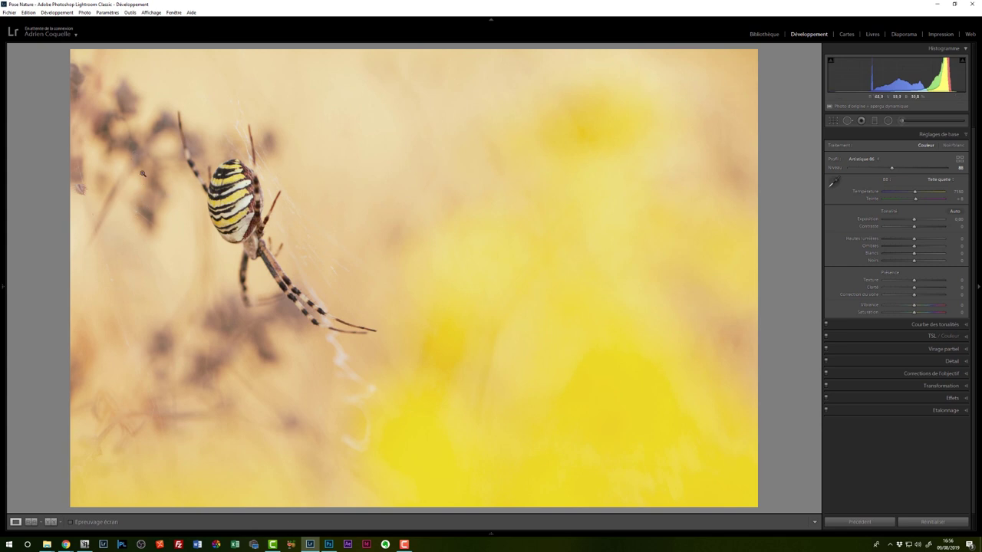
click(82, 190)
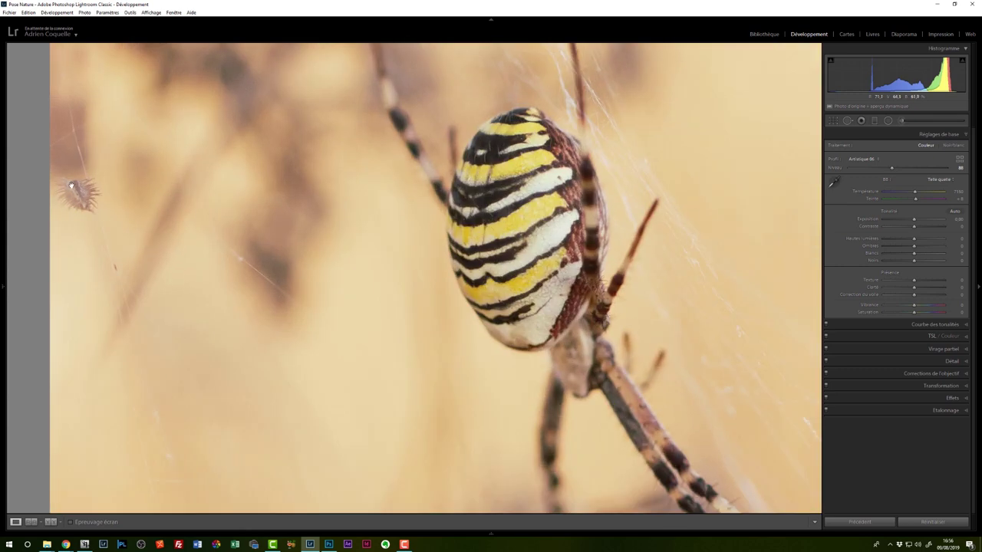
Step: Heal two fuzzy background specks left of the spider with a smaller spot-removal brush, sourcing from a cleaner area
click(848, 121)
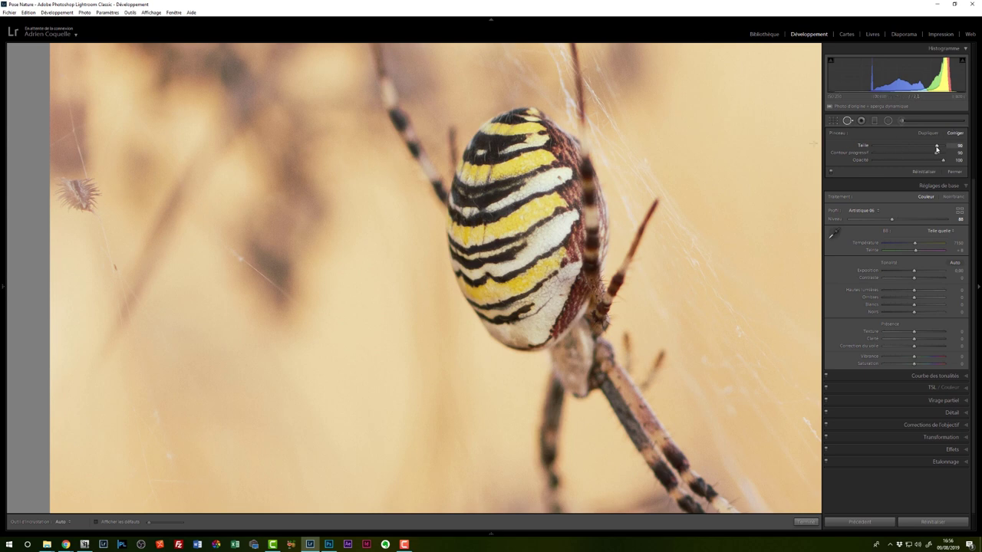
drag(935, 145, 926, 145)
scroll(80, 189, up, 3)
click(82, 189)
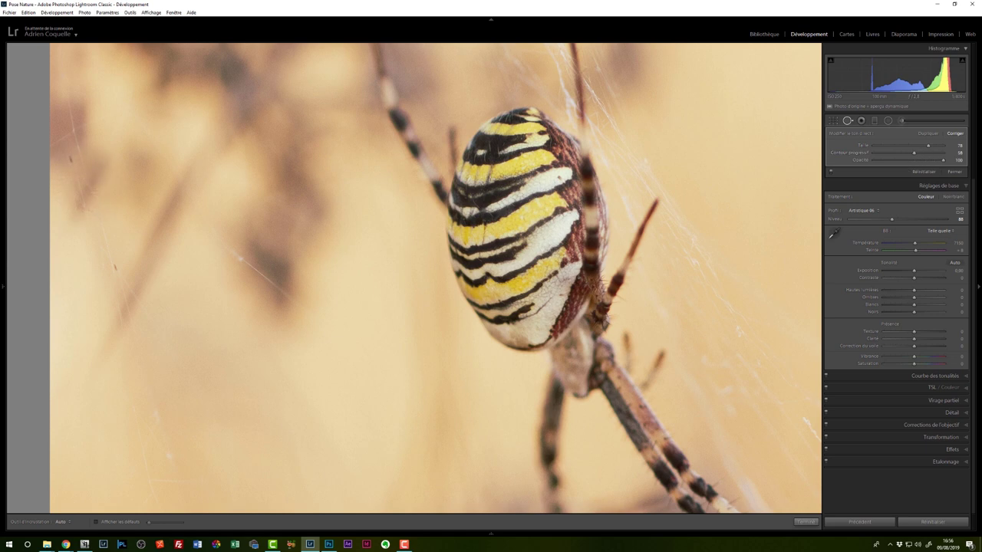
click(90, 187)
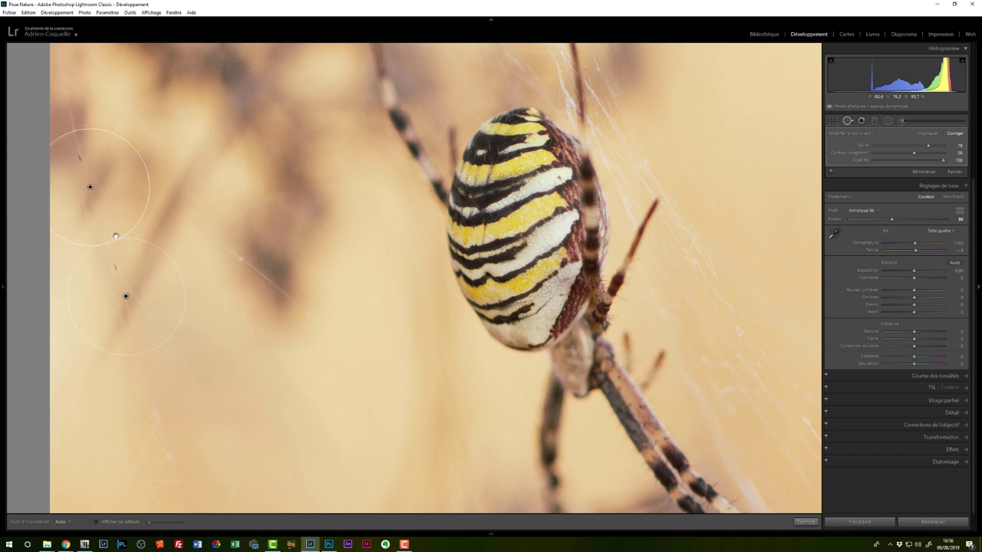
drag(145, 273, 151, 305)
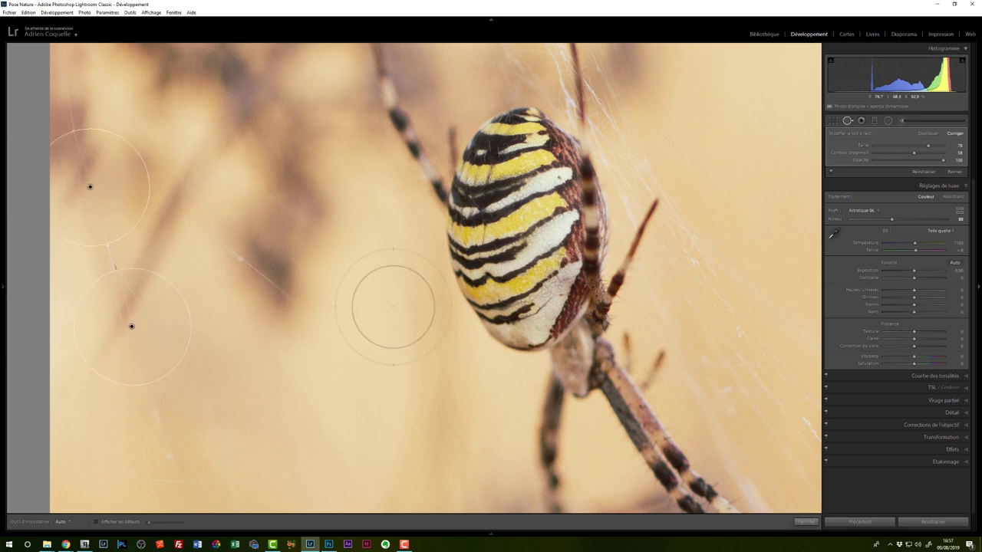
click(847, 120)
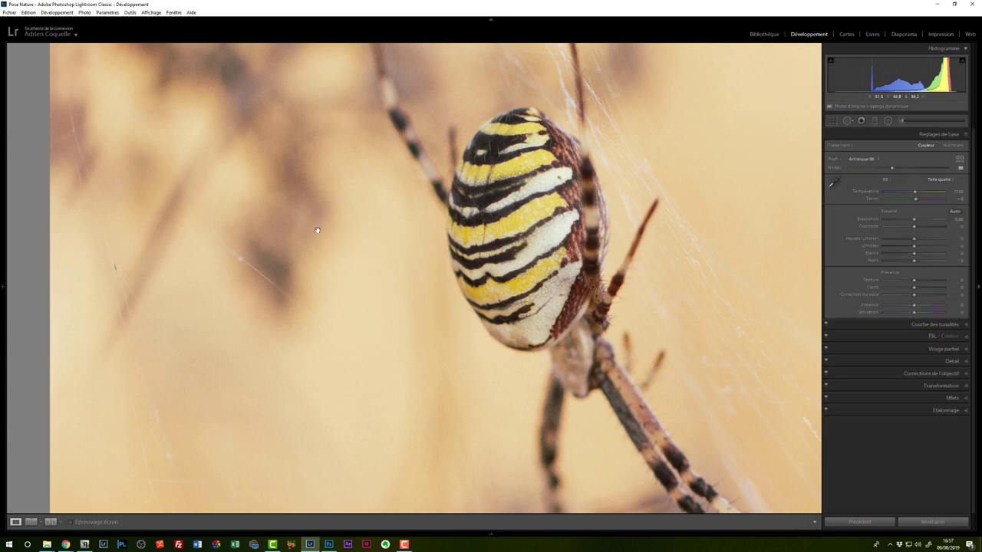
Step: On the full photo, paint a Shadows 100 brush adjustment over the dark stems at upper left
click(361, 193)
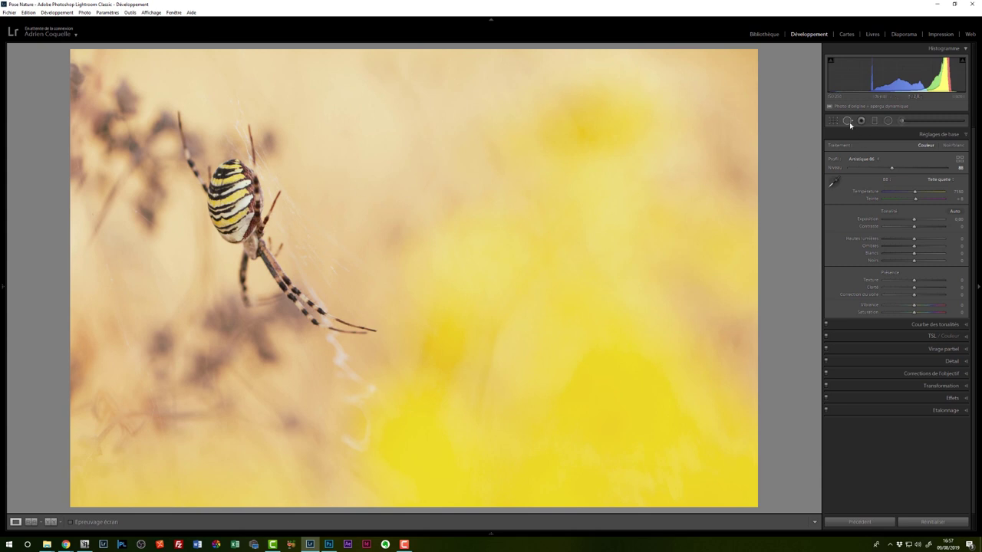
click(901, 122)
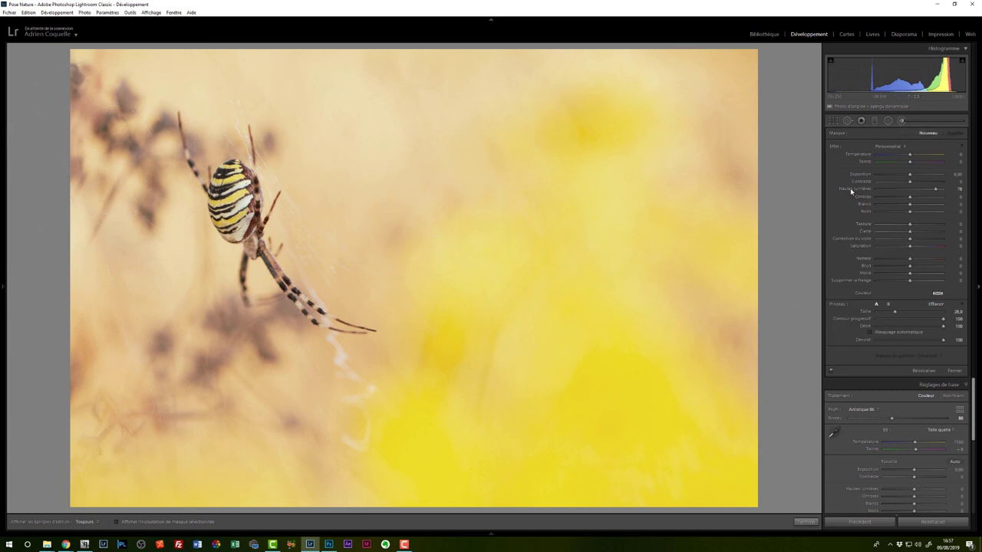
double_click(849, 188)
drag(910, 201, 944, 202)
scroll(120, 143, down, 3)
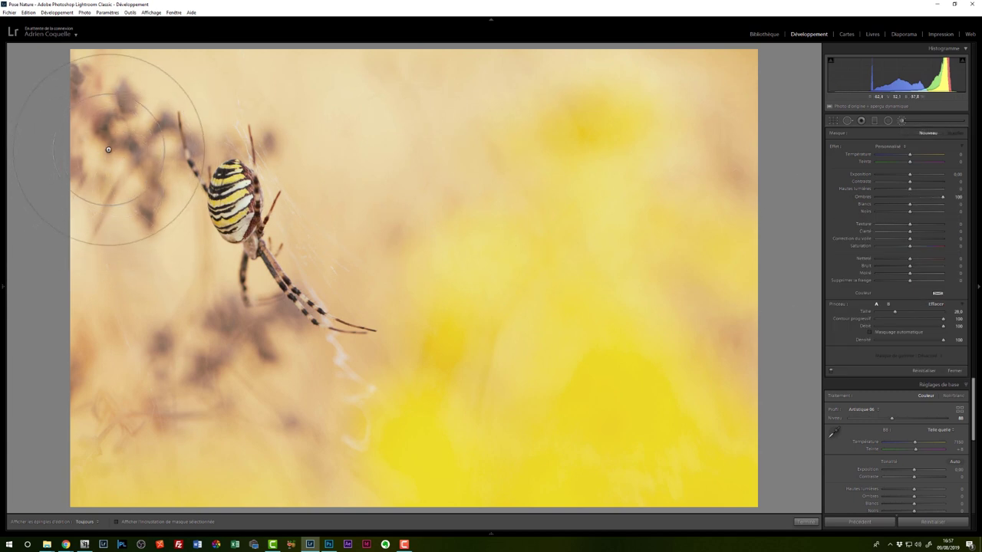
mouse_move(110, 131)
mouse_down()
mouse_move(109, 98)
mouse_move(98, 165)
mouse_move(131, 153)
mouse_move(98, 346)
mouse_move(149, 379)
mouse_move(115, 409)
mouse_move(181, 353)
mouse_move(252, 373)
mouse_move(287, 411)
mouse_move(263, 334)
mouse_move(246, 318)
mouse_move(237, 361)
mouse_move(240, 322)
mouse_move(153, 326)
mouse_up()
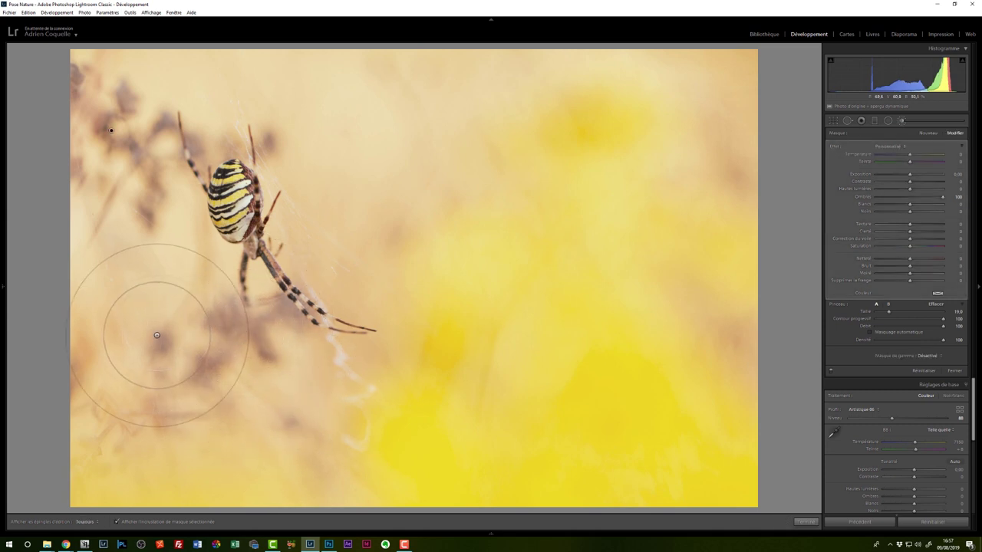
Step: Check the red mask overlay and erase the shadow-lift brush off the spider
key(o)
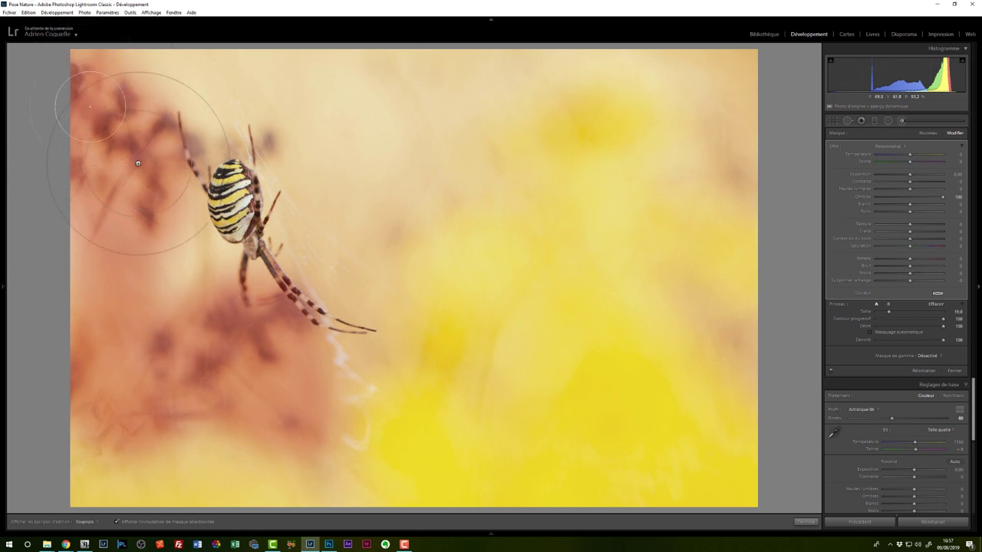
key(alt)
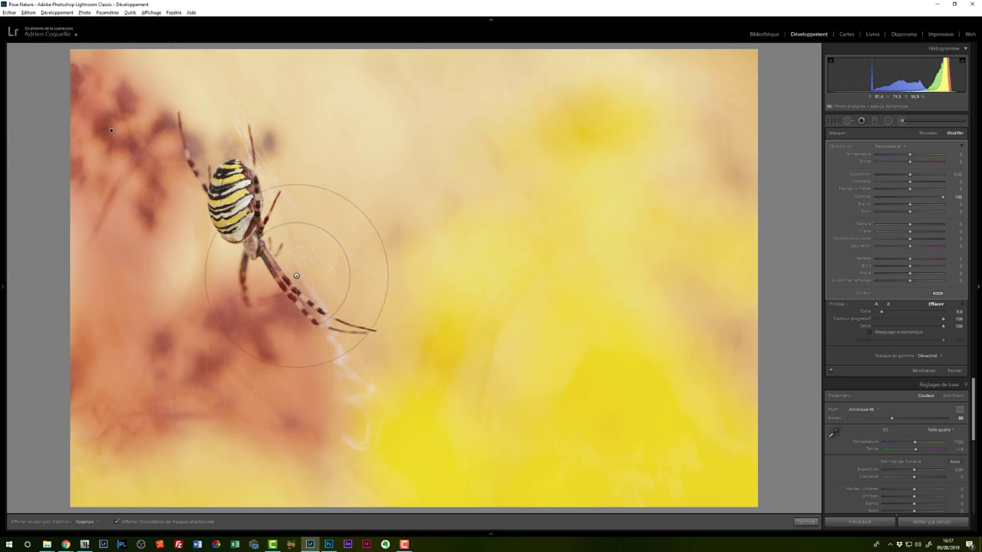
key(h)
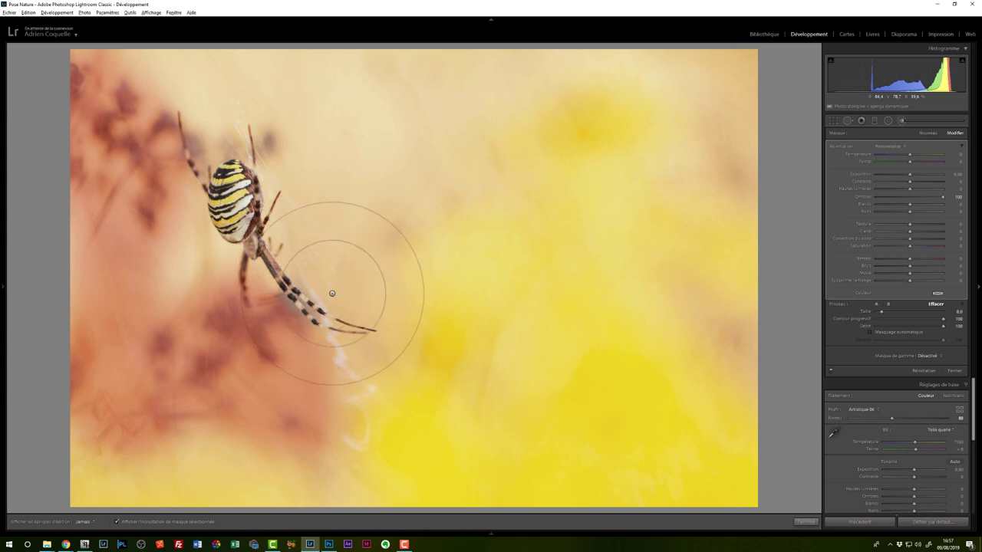
key(alt)
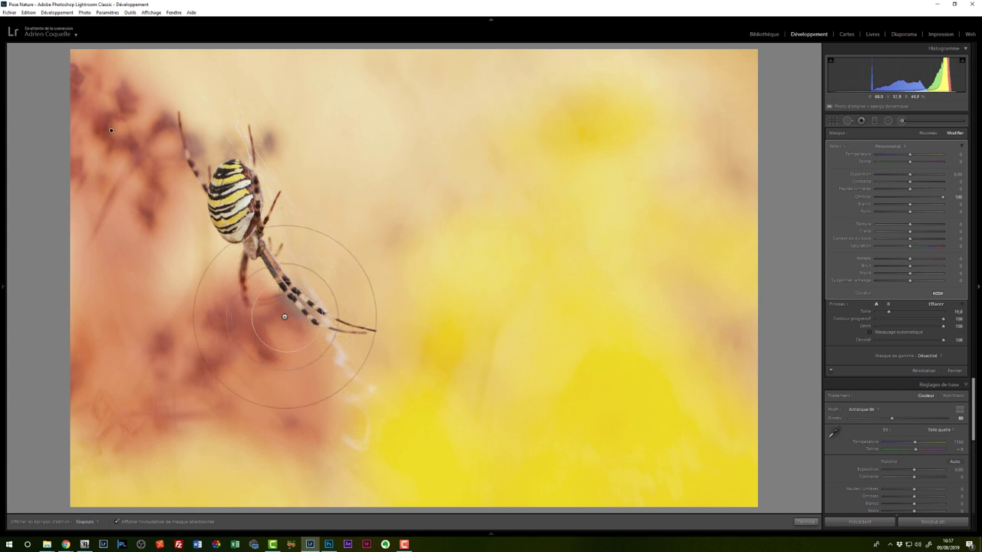
key(h)
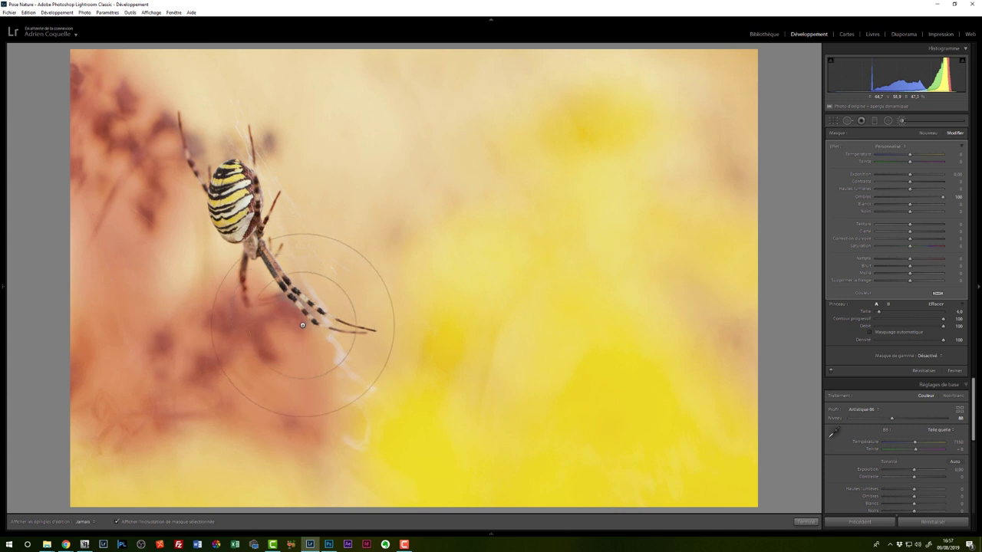
key(h)
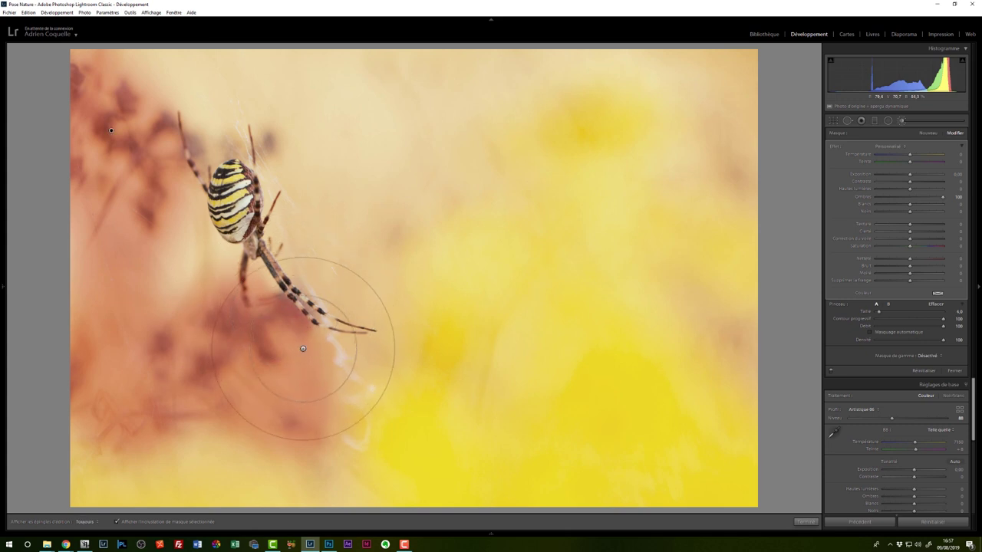
key(o)
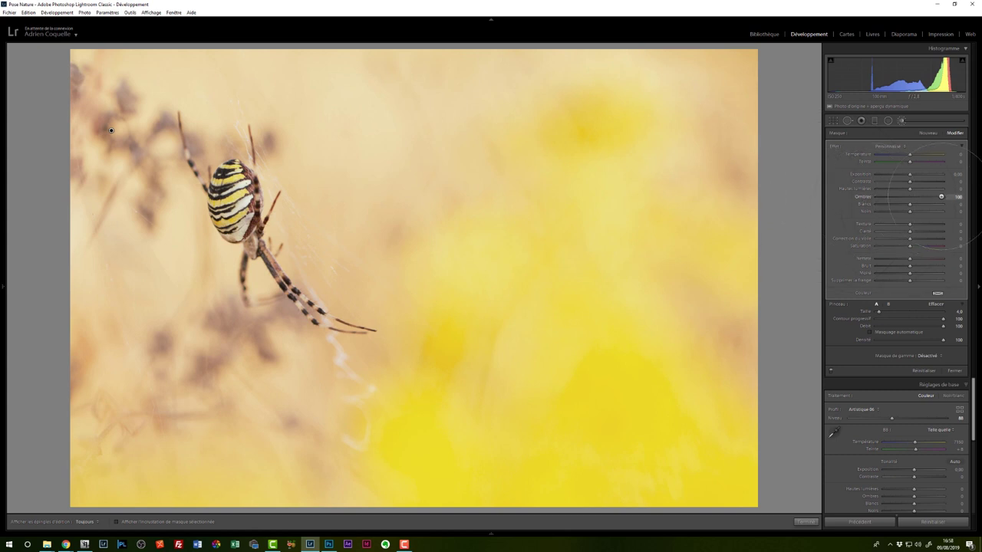
Step: Compare the brush effect on and off, extend it over the lower-left background, and undo the exposure change
click(832, 371)
click(832, 371)
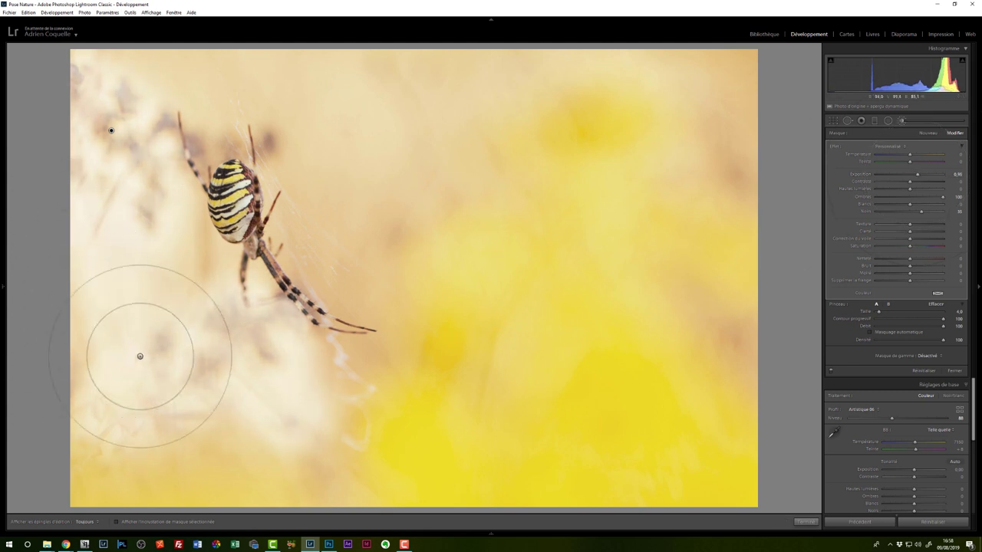
mouse_move(212, 355)
mouse_down()
mouse_move(158, 403)
mouse_move(116, 314)
mouse_move(174, 265)
mouse_move(277, 424)
mouse_up()
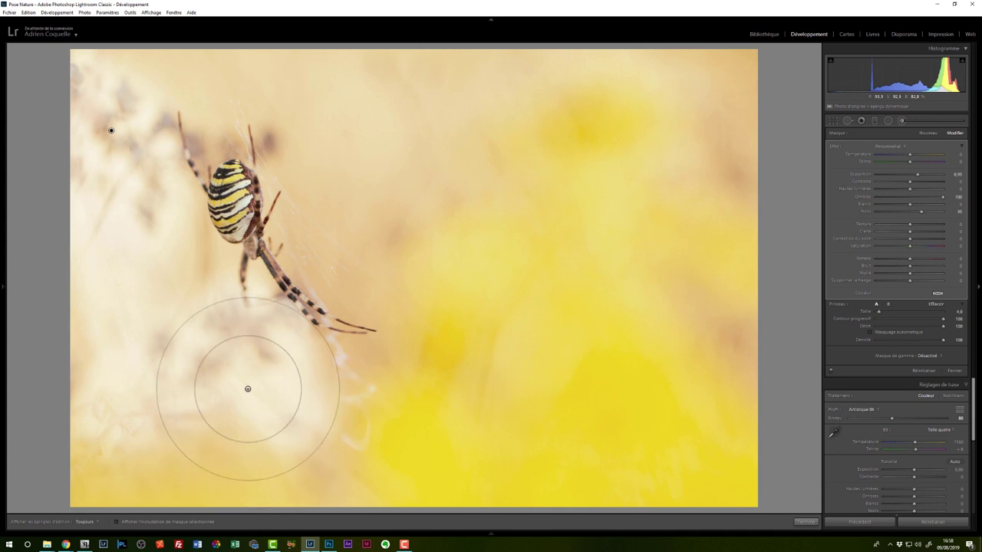
key(ctrl+z)
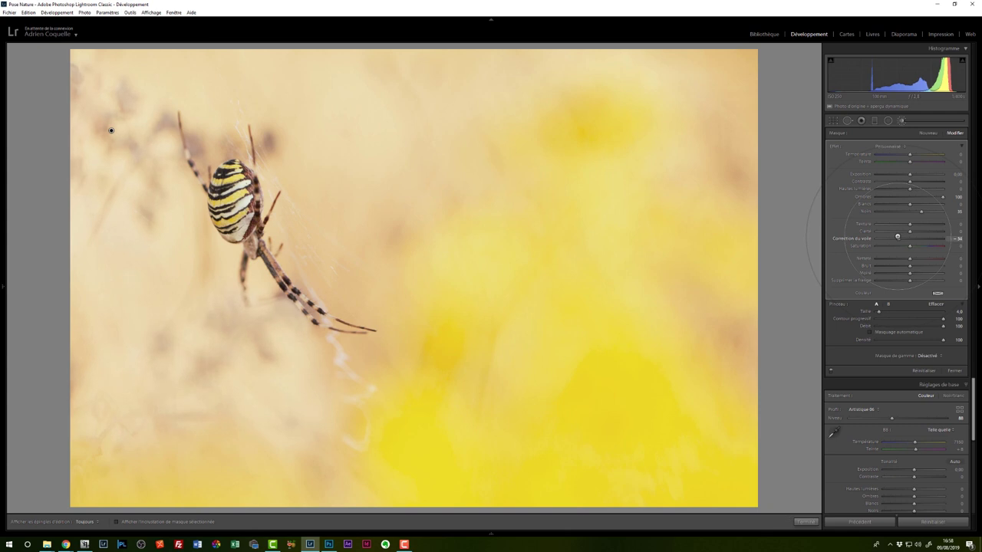
Step: Settle the brushed area's Correction du voile at about -28 and finish that brush adjustment
drag(892, 237, 886, 236)
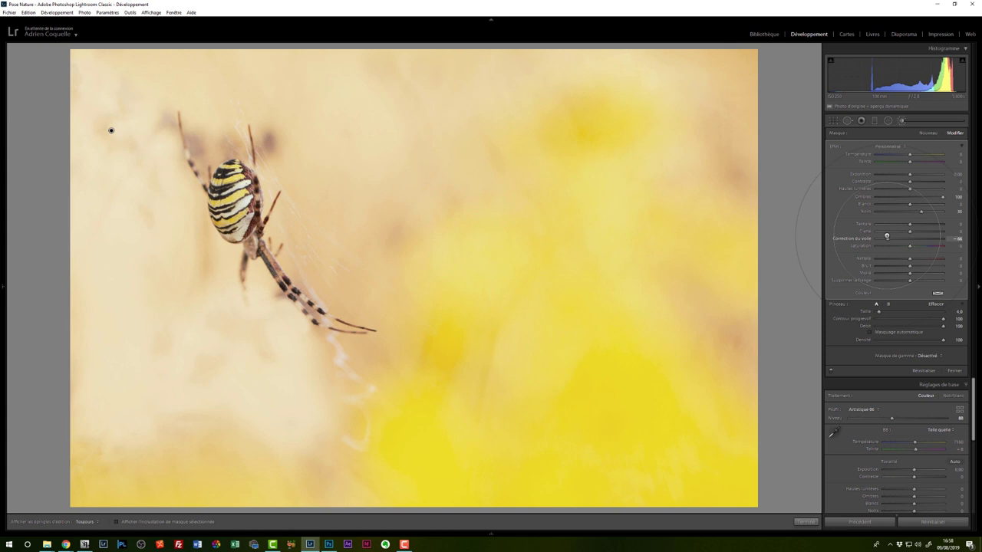
drag(889, 236, 897, 237)
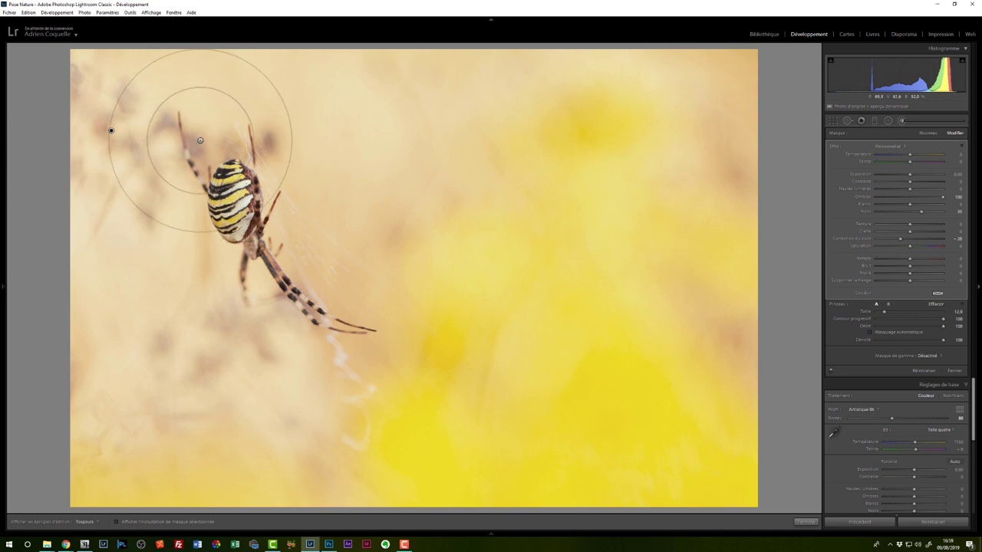
key(h)
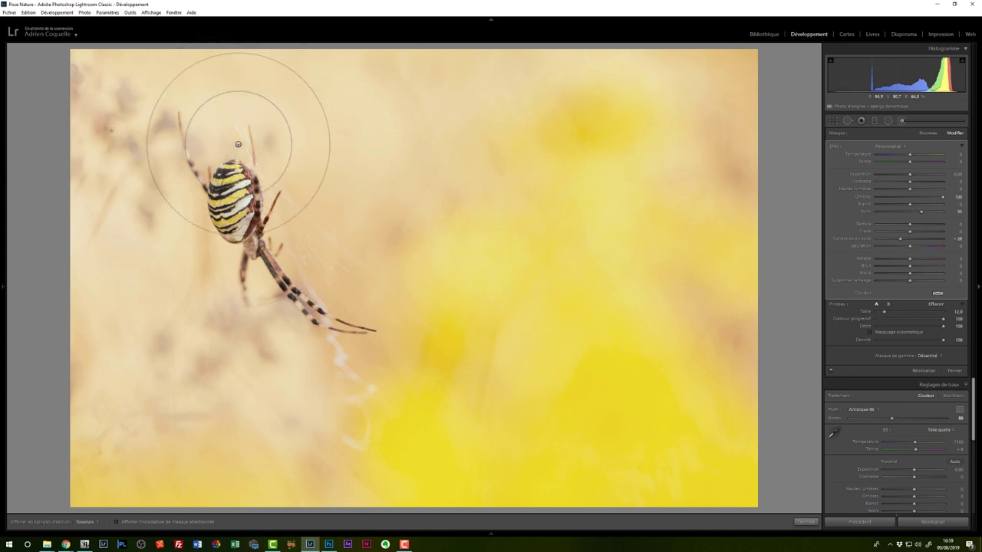
key(h)
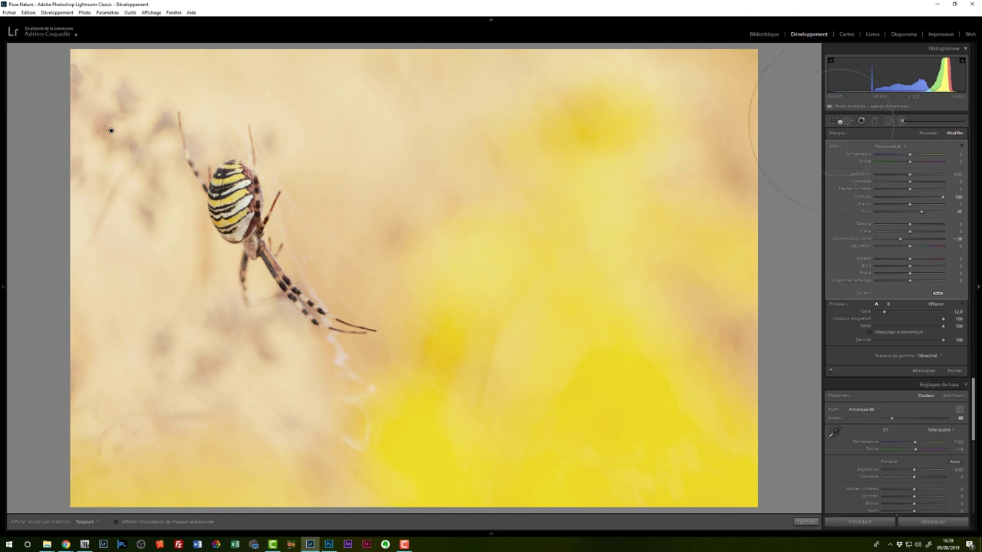
click(902, 121)
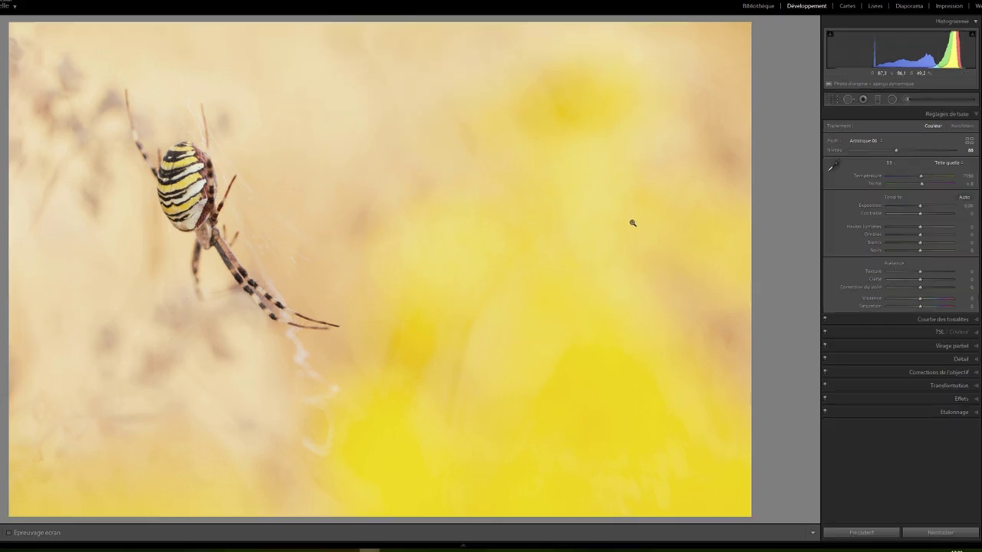
click(907, 100)
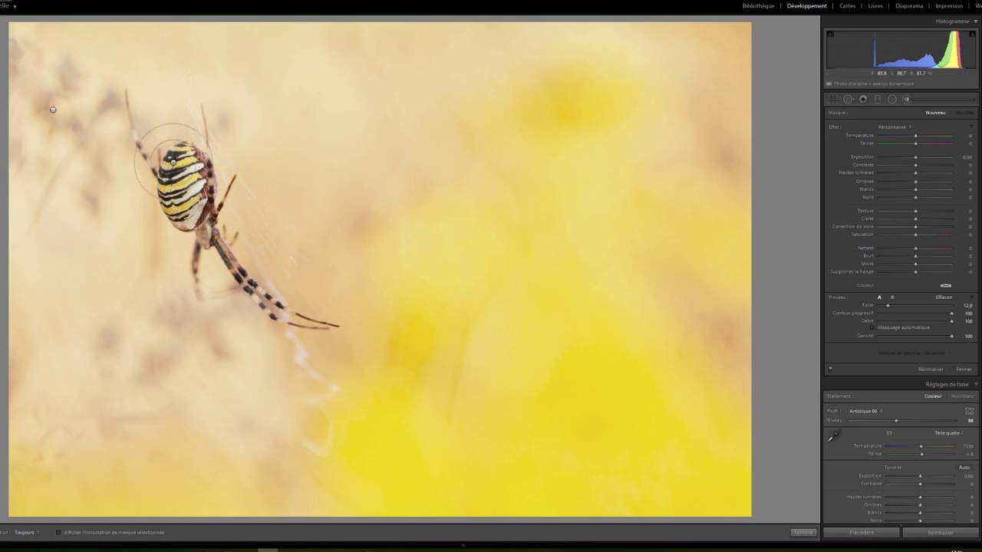
Step: With a smaller brush, paint a new mask over the spider's striped abdomen
key(bracketleft)
key(bracketleft)
key(bracketleft)
drag(181, 184, 181, 184)
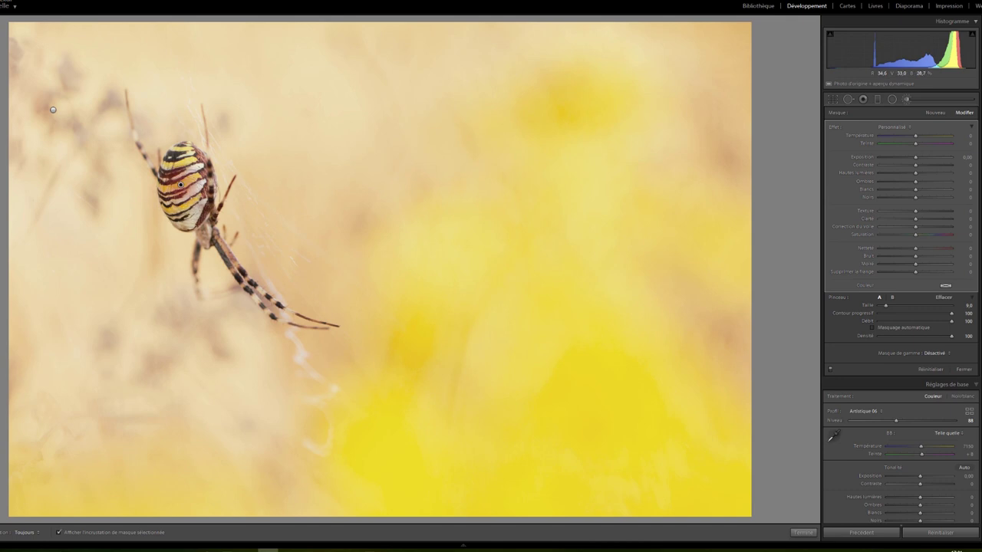
key(h)
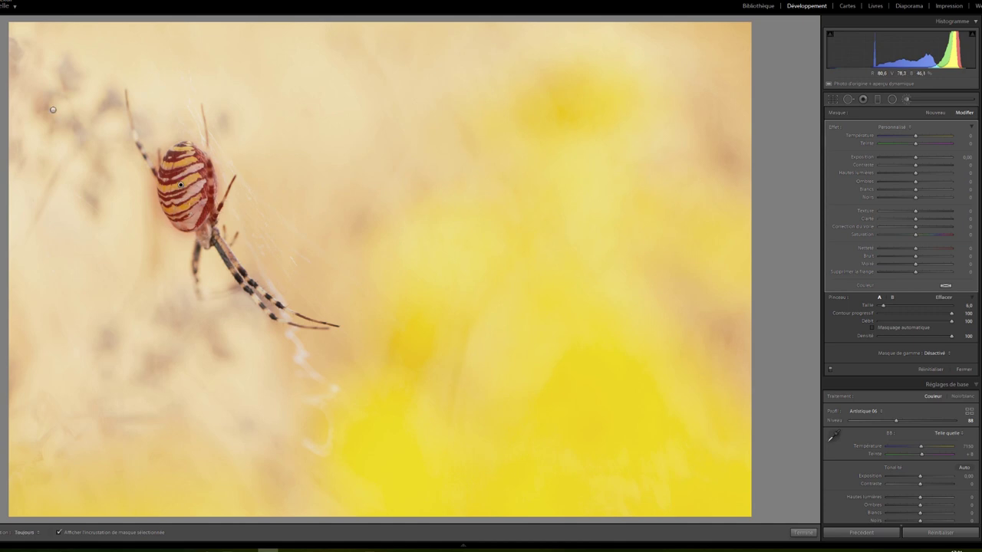
key(h)
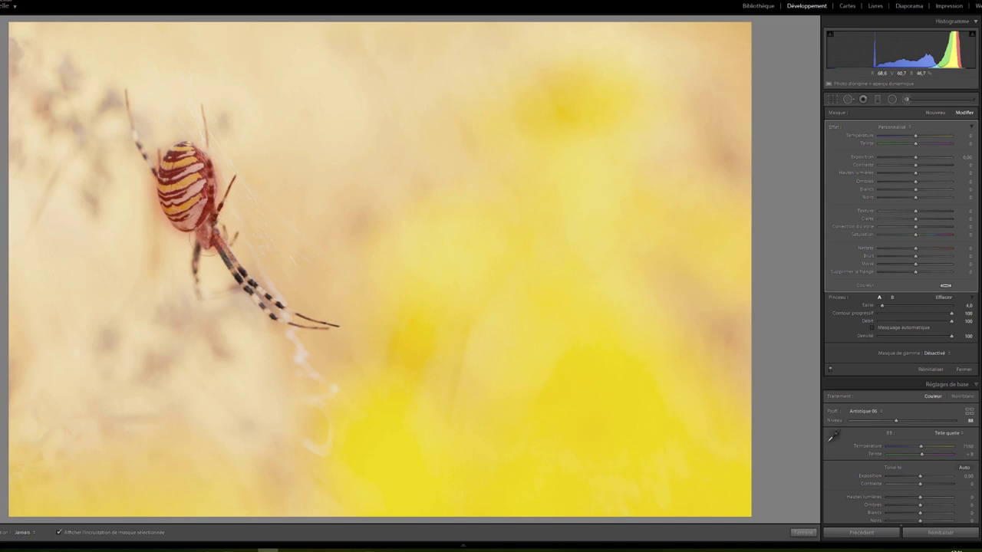
key(h)
Step: Extend the spider's mask down its hind leg and erase the spill beyond the leg tip
drag(223, 257, 314, 322)
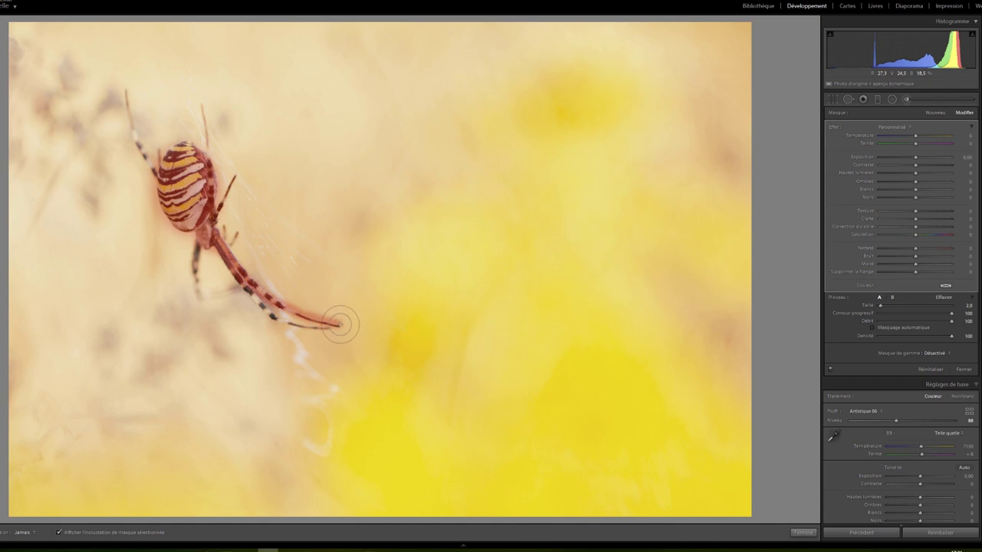
key(h)
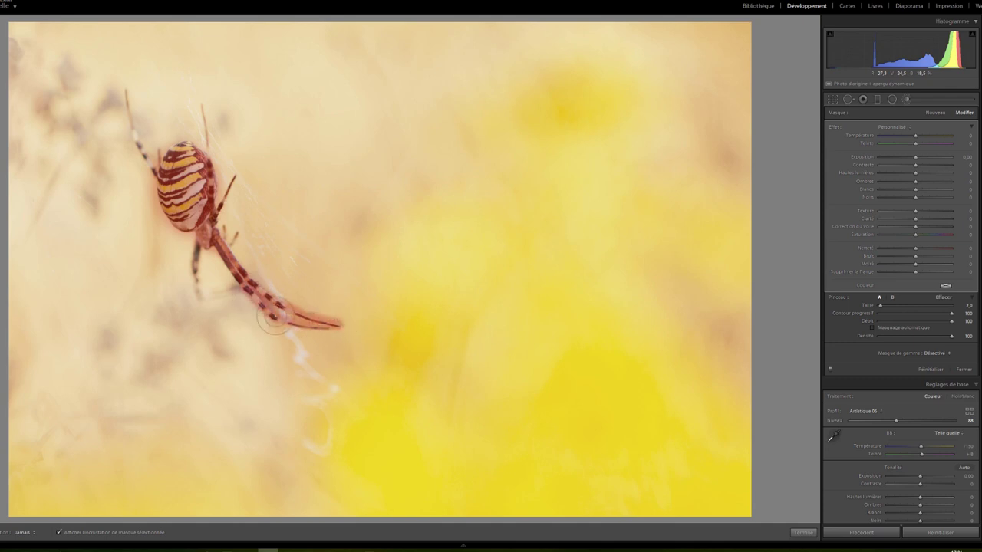
key(z)
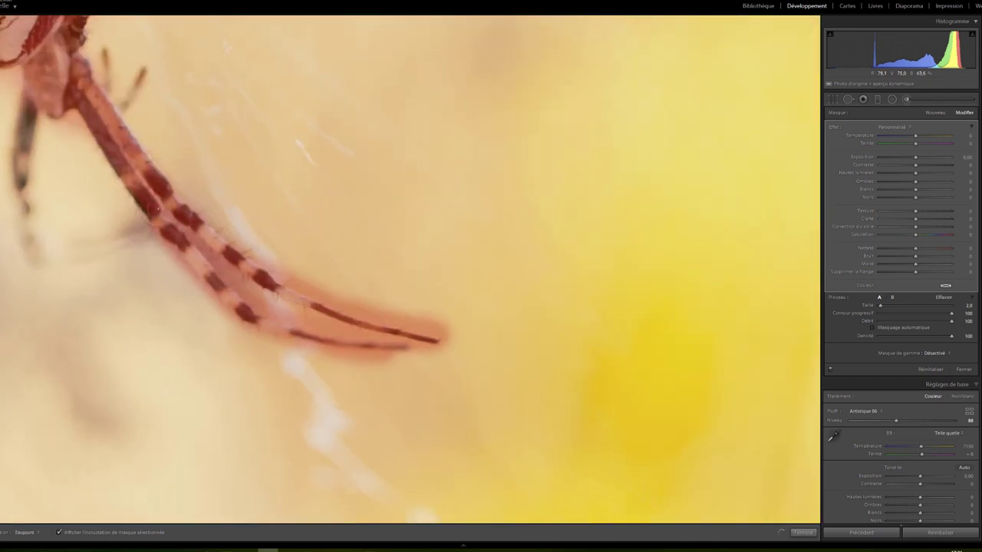
key(alt)
key(h)
mouse_move(287, 273)
mouse_down()
mouse_move(395, 318)
mouse_move(297, 282)
mouse_move(457, 329)
mouse_move(372, 300)
mouse_move(384, 361)
mouse_move(263, 354)
mouse_move(202, 327)
mouse_move(322, 352)
mouse_move(281, 345)
mouse_move(193, 298)
mouse_move(148, 248)
mouse_move(184, 284)
mouse_move(218, 295)
mouse_up()
key(h)
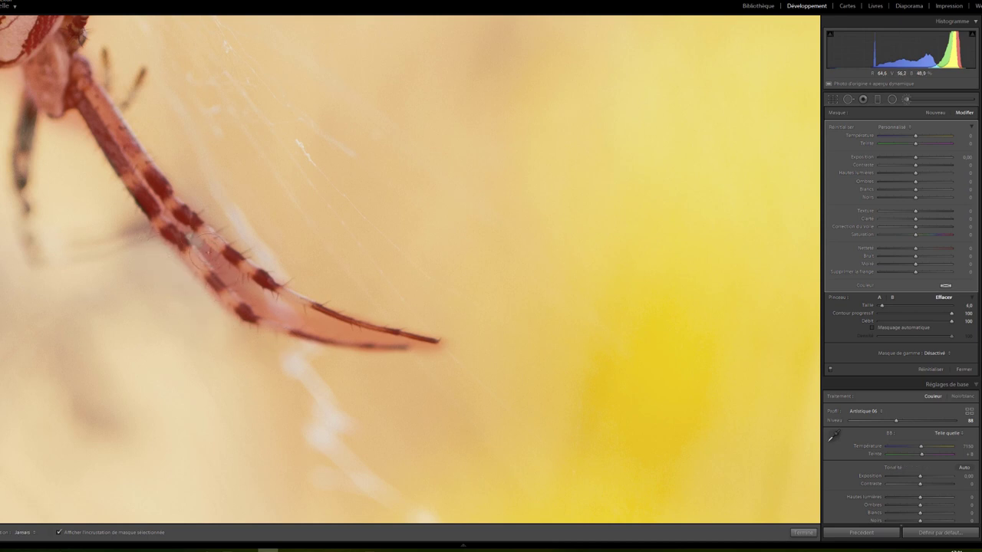
mouse_move(230, 276)
mouse_down()
mouse_move(269, 306)
mouse_move(310, 315)
mouse_move(274, 302)
mouse_move(300, 320)
mouse_move(406, 341)
mouse_up()
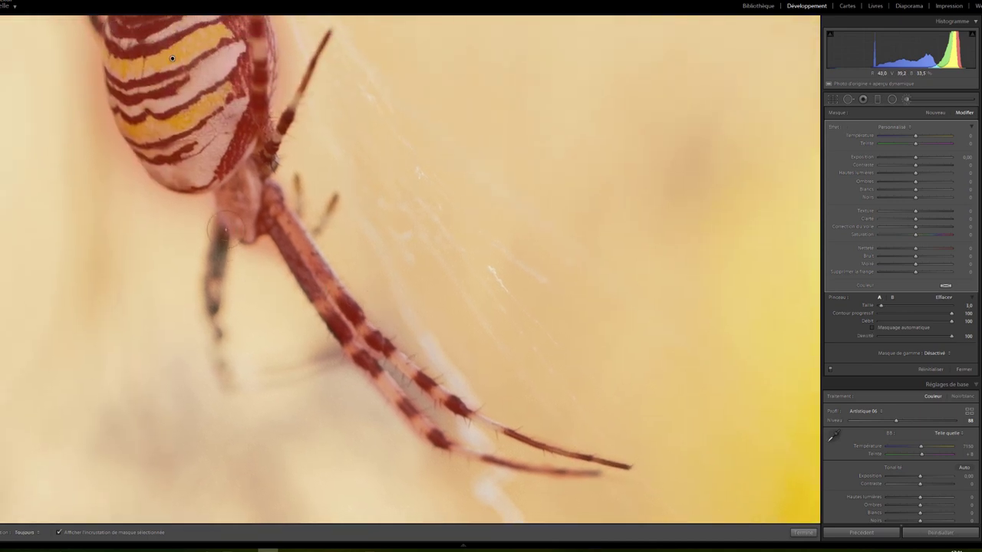
Step: Paint the blurred left leg into the spider mask and tidy the mask along the central leg
drag(220, 246, 218, 341)
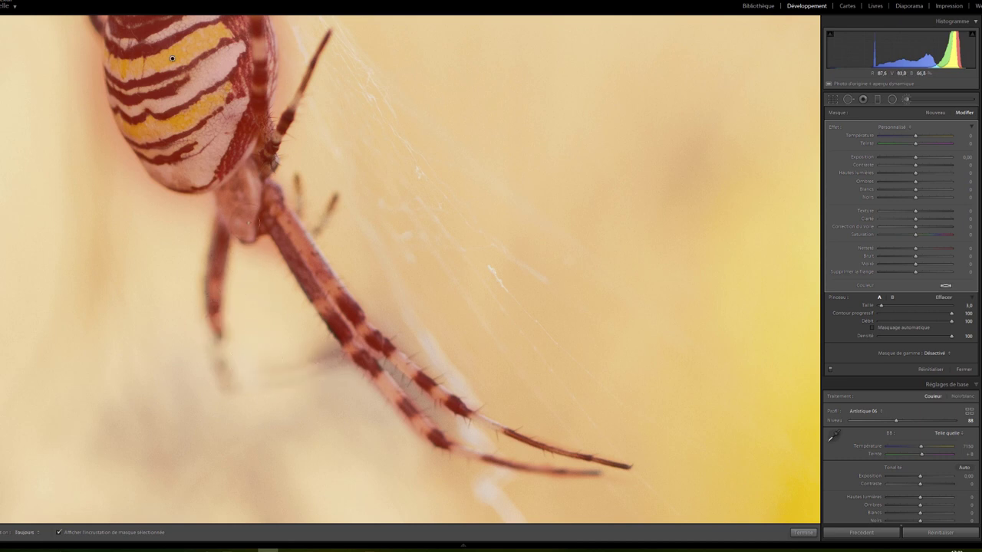
drag(253, 297, 299, 366)
drag(325, 148, 367, 253)
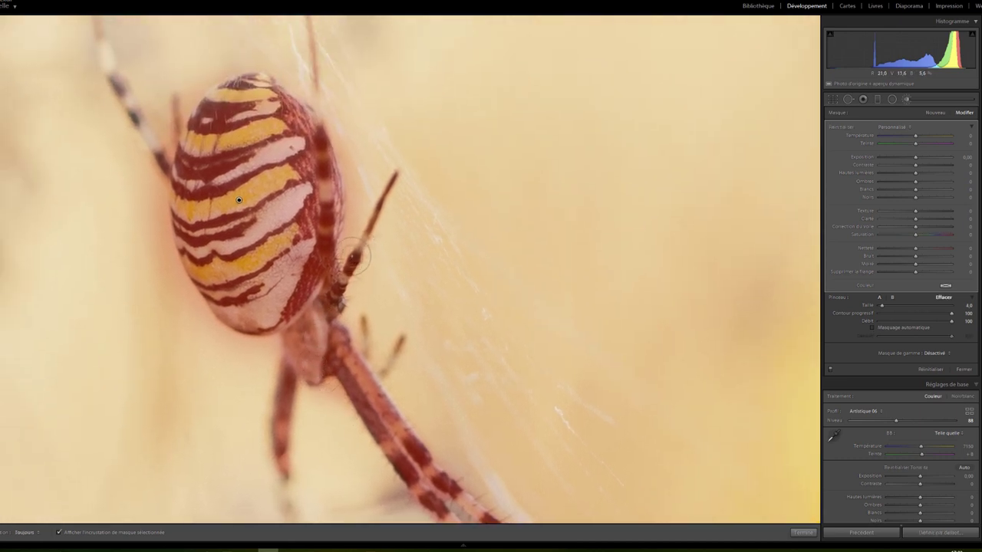
drag(341, 128, 344, 251)
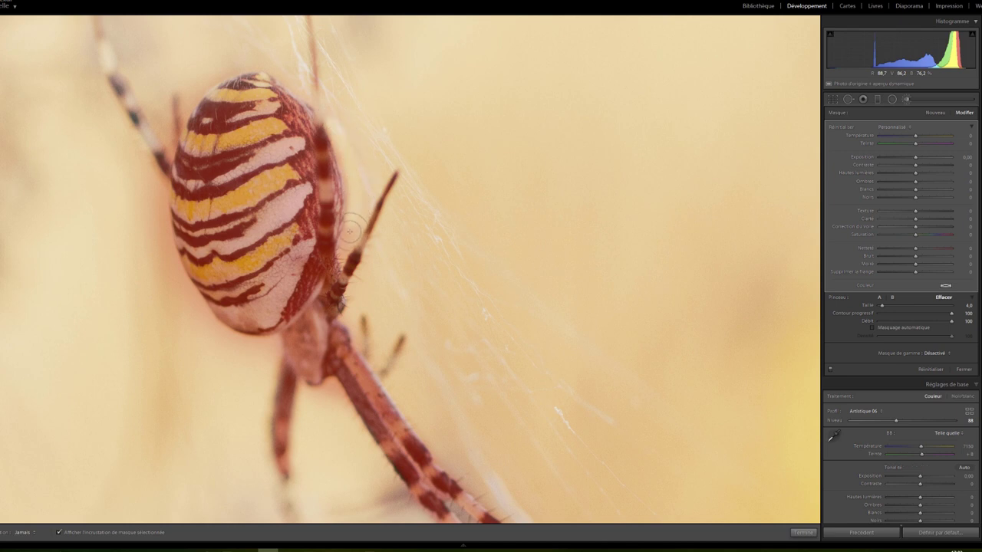
key(h)
key(h)
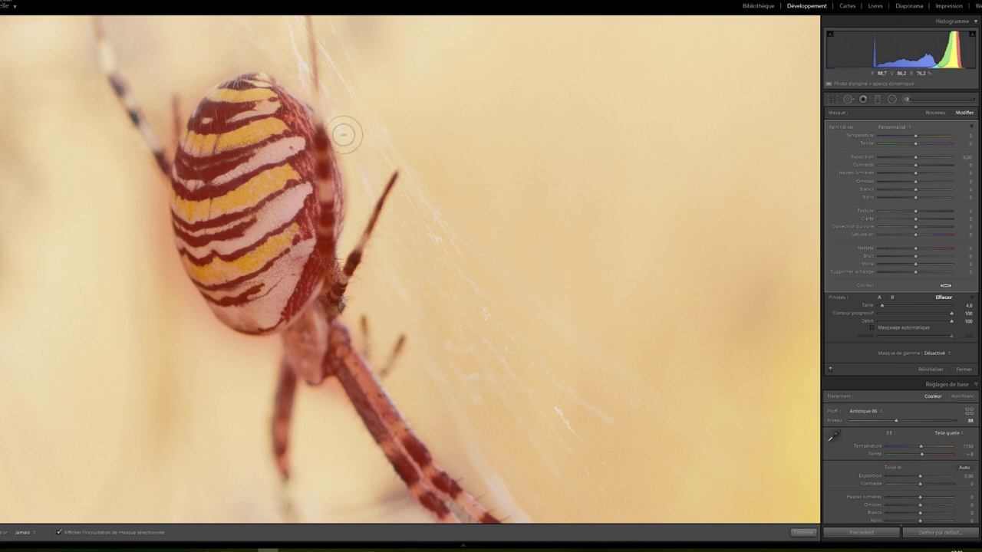
mouse_move(190, 85)
mouse_down()
mouse_move(252, 109)
mouse_move(234, 156)
mouse_move(256, 336)
mouse_move(200, 293)
mouse_up()
key(h)
Step: Erase leftover mask spill around the legs, then zoom out to the whole photo and hide the overlay
key(alt)
scroll(246, 360, up, 2)
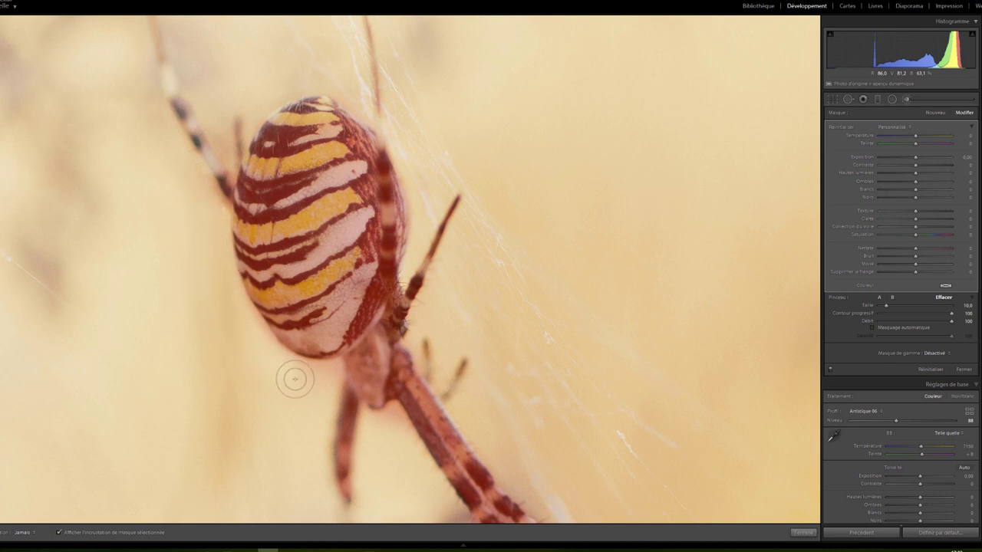
scroll(292, 379, down, 3)
key(h)
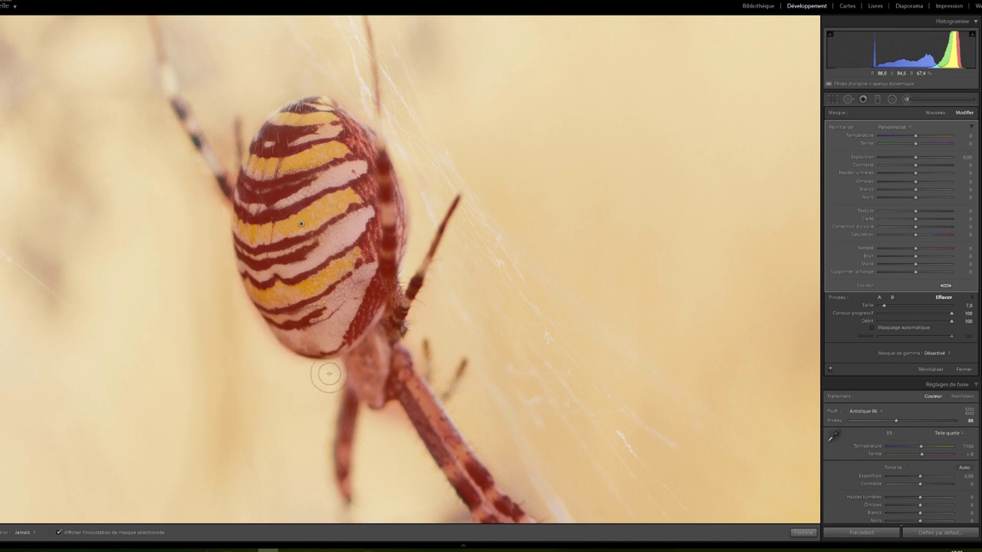
scroll(306, 278, down, 4)
key(z)
key(o)
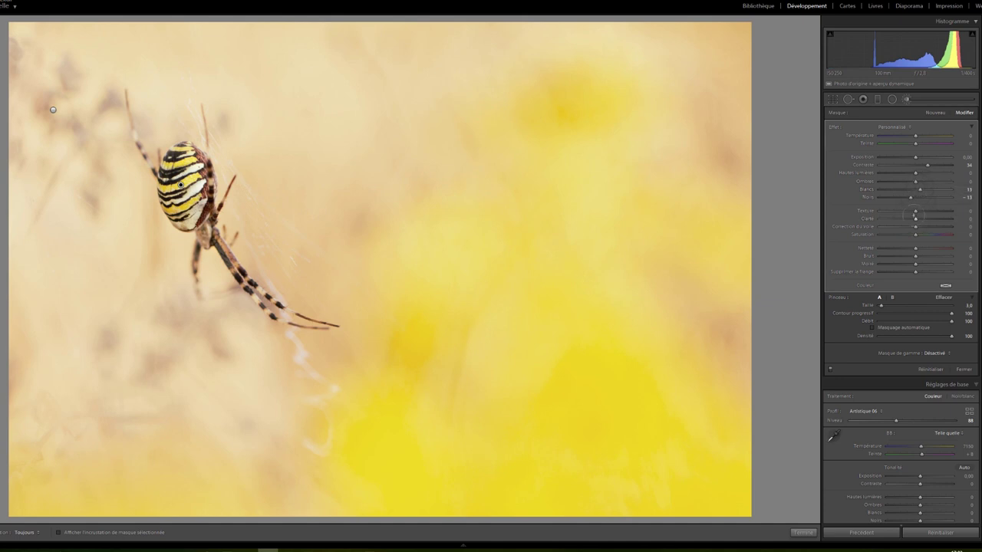
Step: Add Texture 50 to the spider's brush mask, judging the abdomen's detail at 1:1 zoom
drag(915, 210, 928, 211)
key(z)
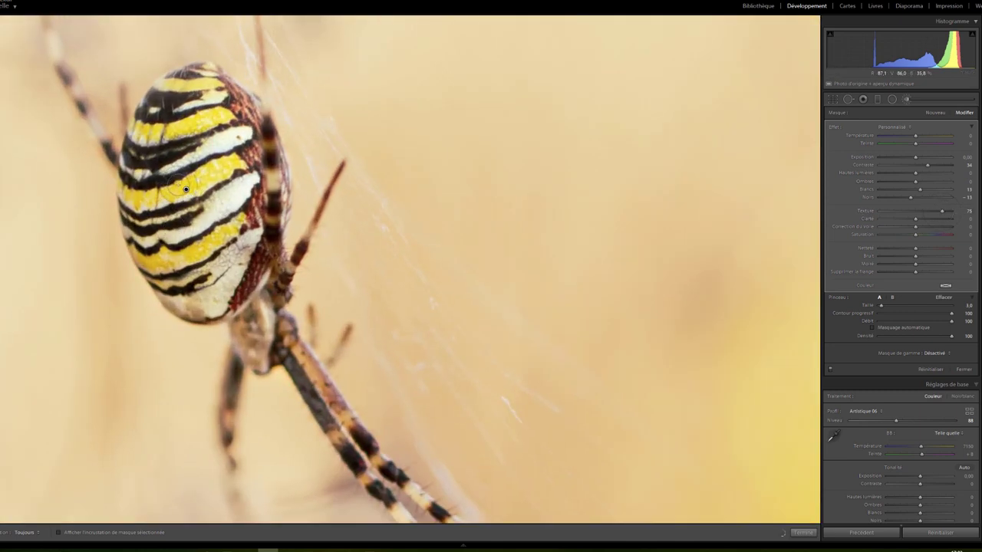
drag(315, 250, 410, 275)
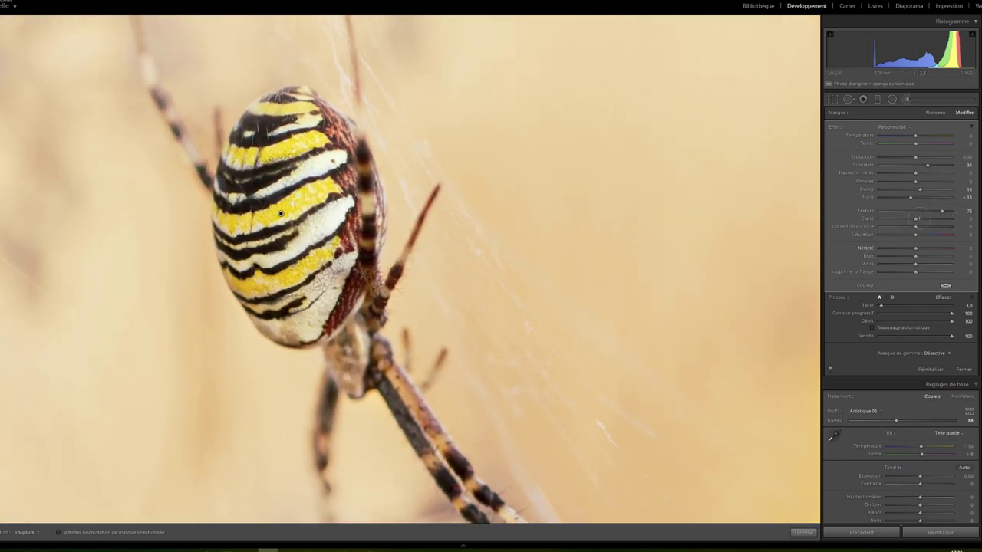
double_click(844, 210)
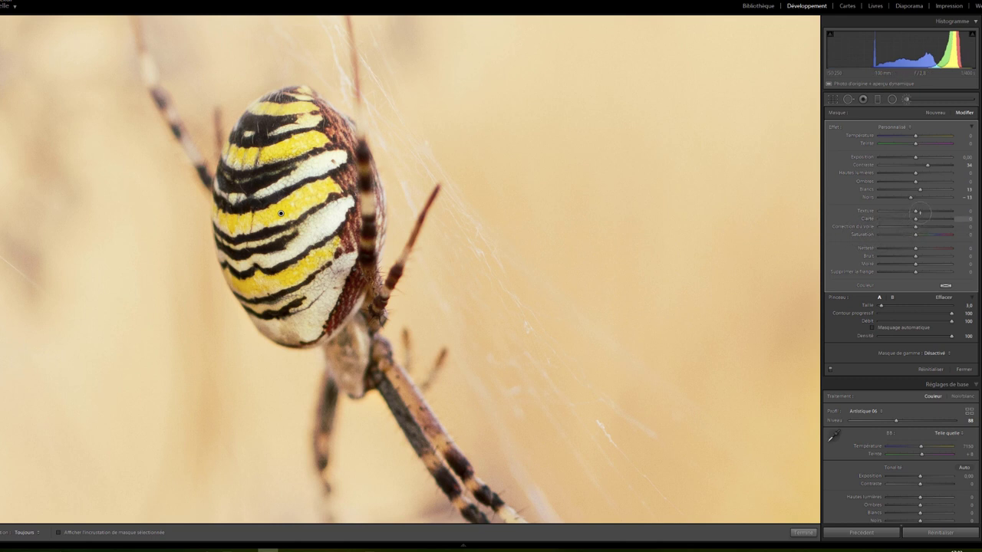
drag(915, 210, 920, 210)
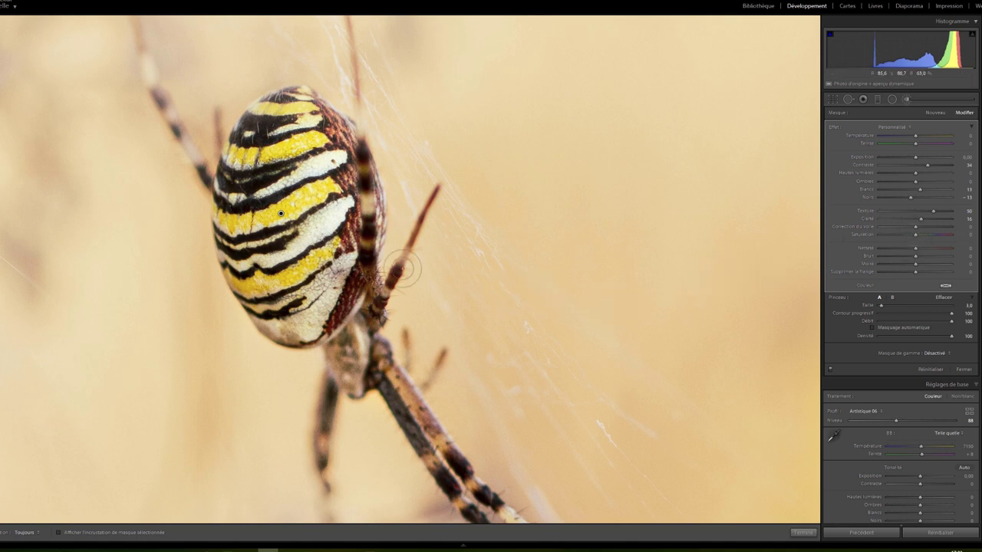
key(z)
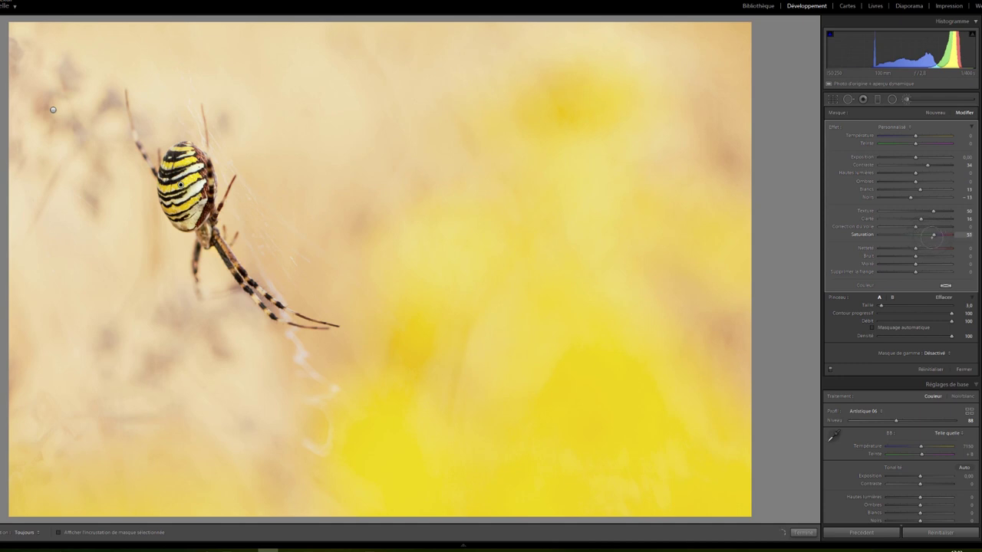
Step: Compare the spider mask switched off and on, settling brush Saturation at 40
drag(932, 235, 936, 236)
key(z)
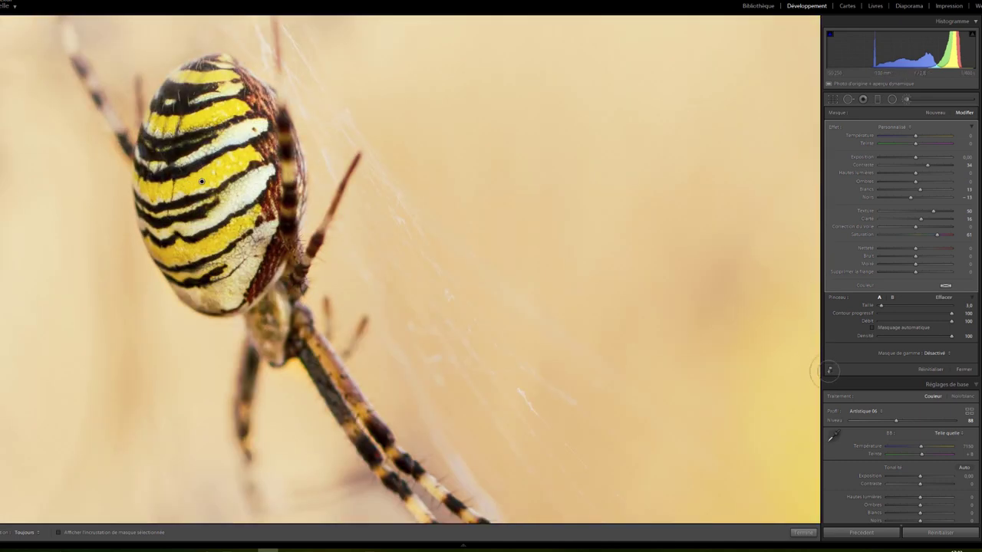
click(830, 369)
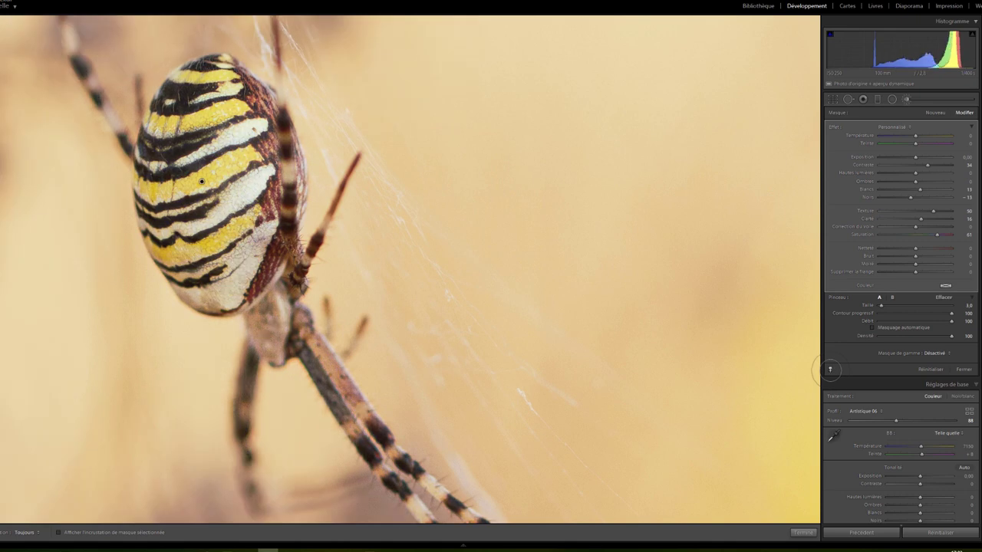
click(830, 370)
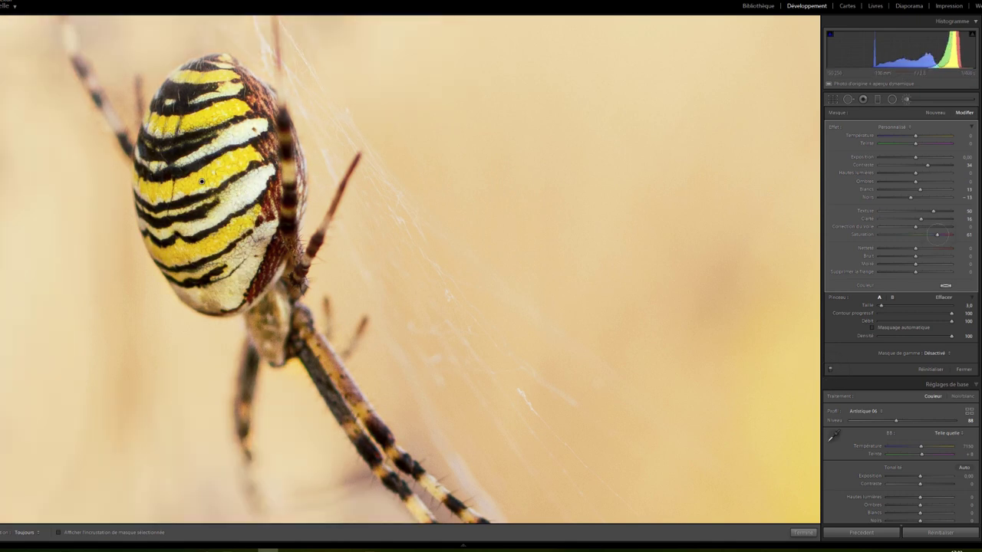
drag(936, 234, 935, 235)
key(z)
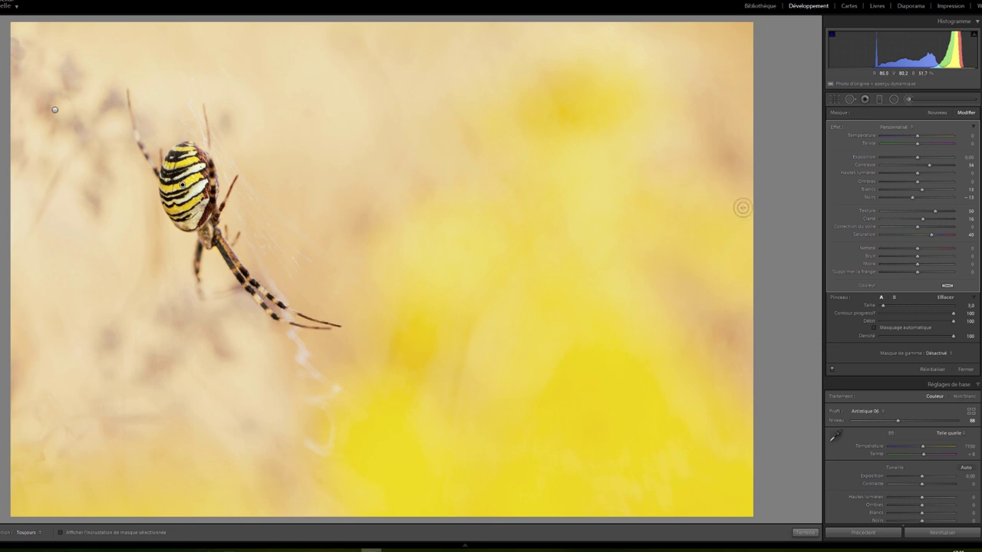
Step: Set global Highlights +100, Whites +44, Clarity +17 and Saturation -4 in the Basic panel
click(909, 99)
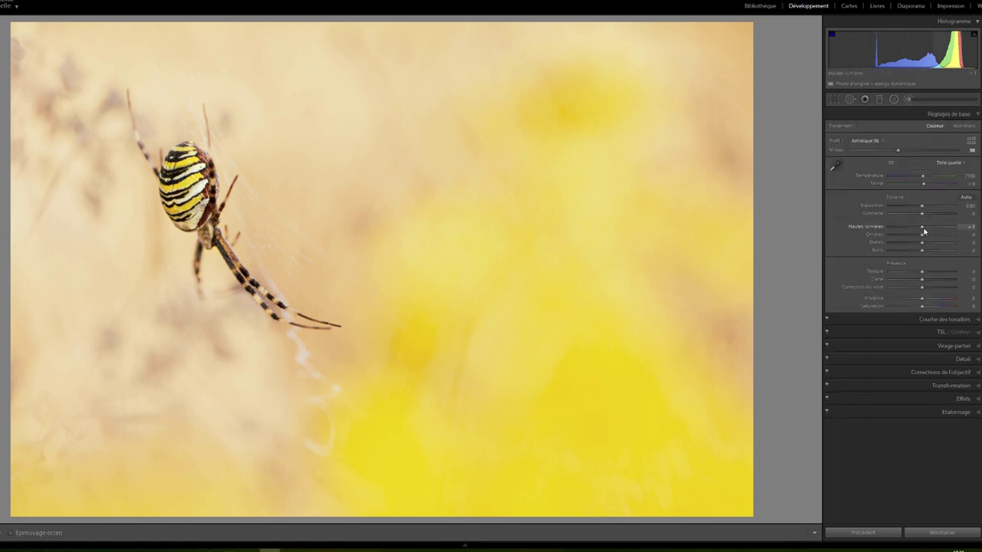
drag(922, 228, 975, 233)
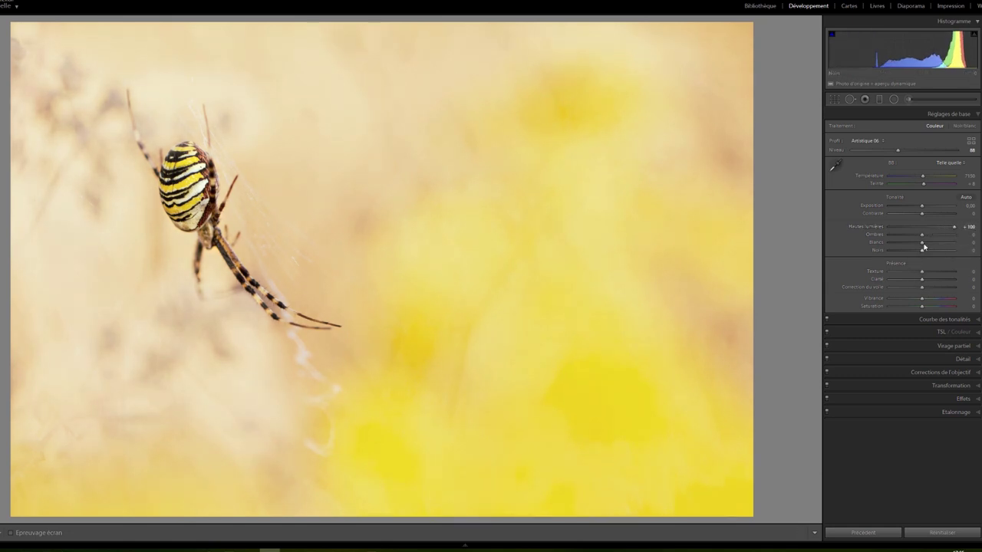
drag(923, 246, 932, 246)
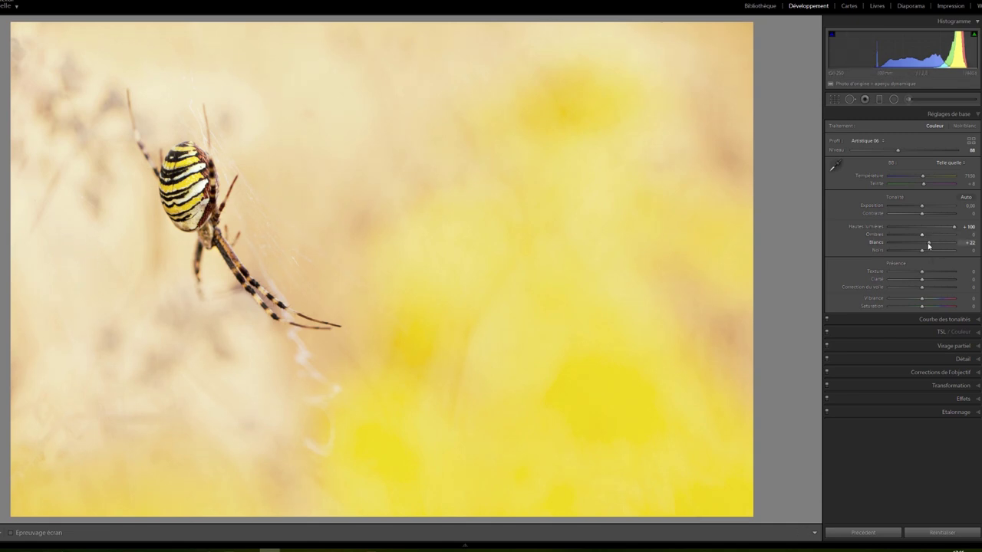
drag(928, 247, 935, 246)
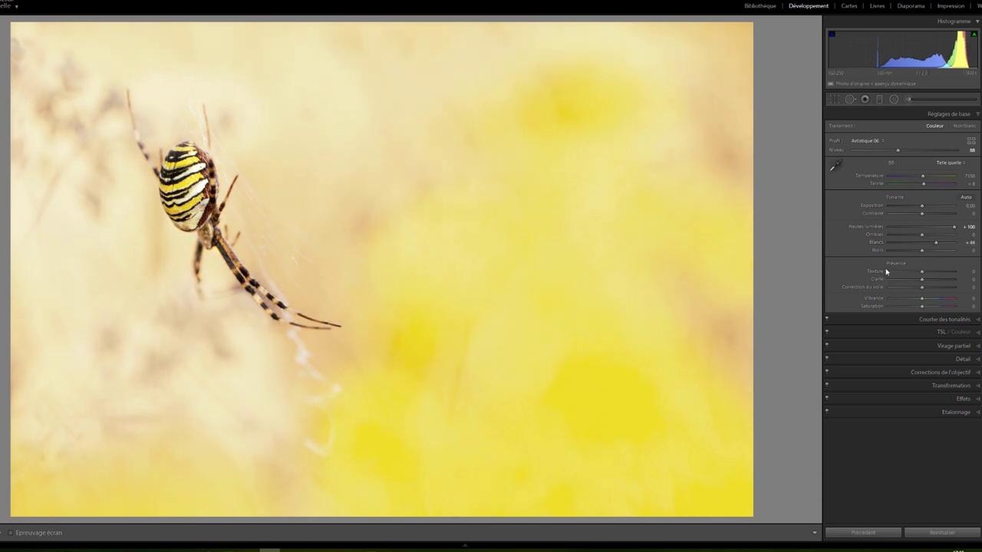
drag(921, 283, 926, 284)
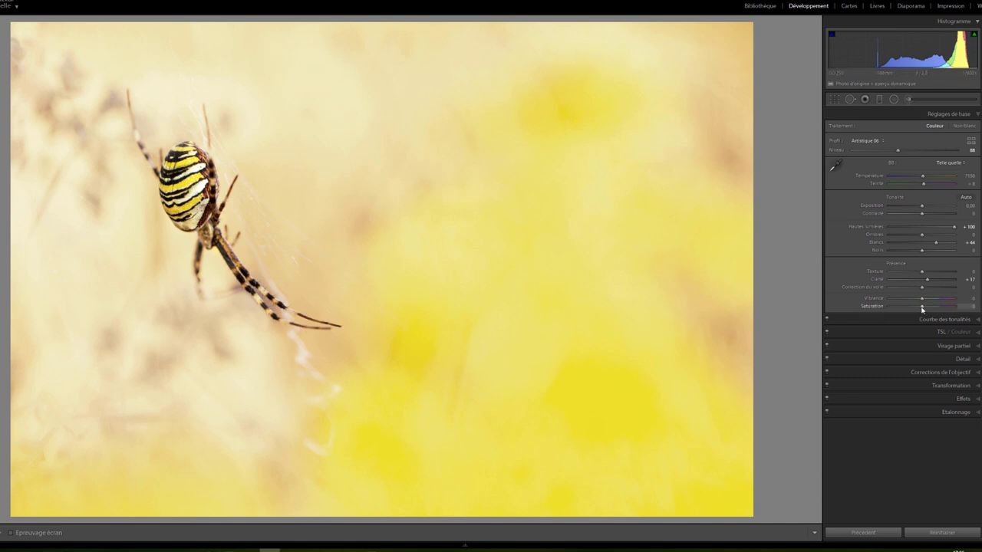
drag(922, 309, 921, 309)
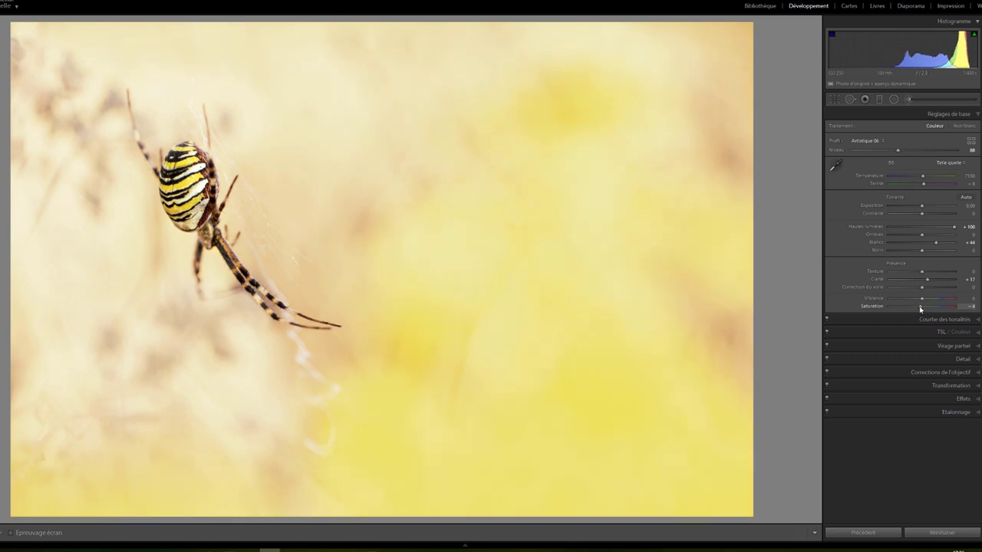
Step: Ease global Saturation from -4 back to -3
drag(921, 309, 921, 308)
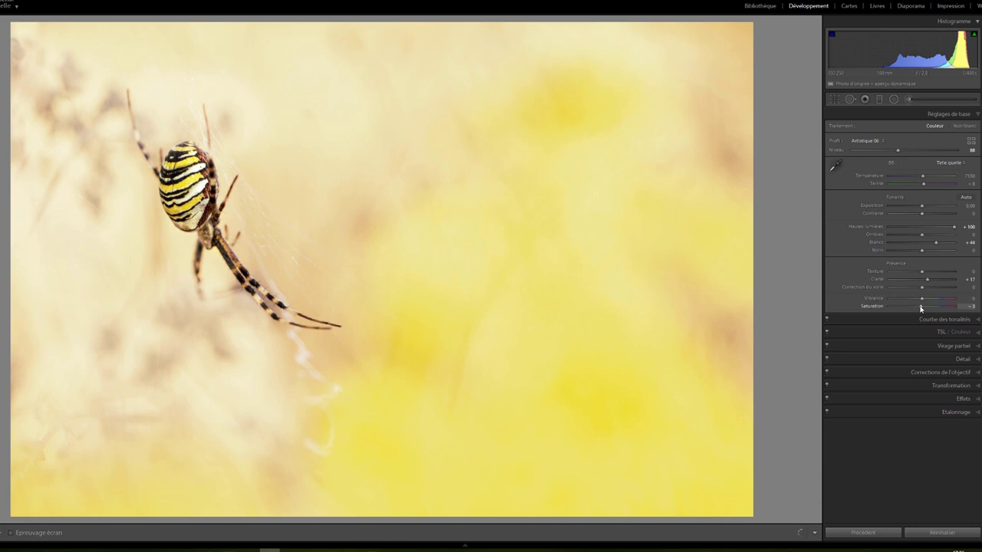